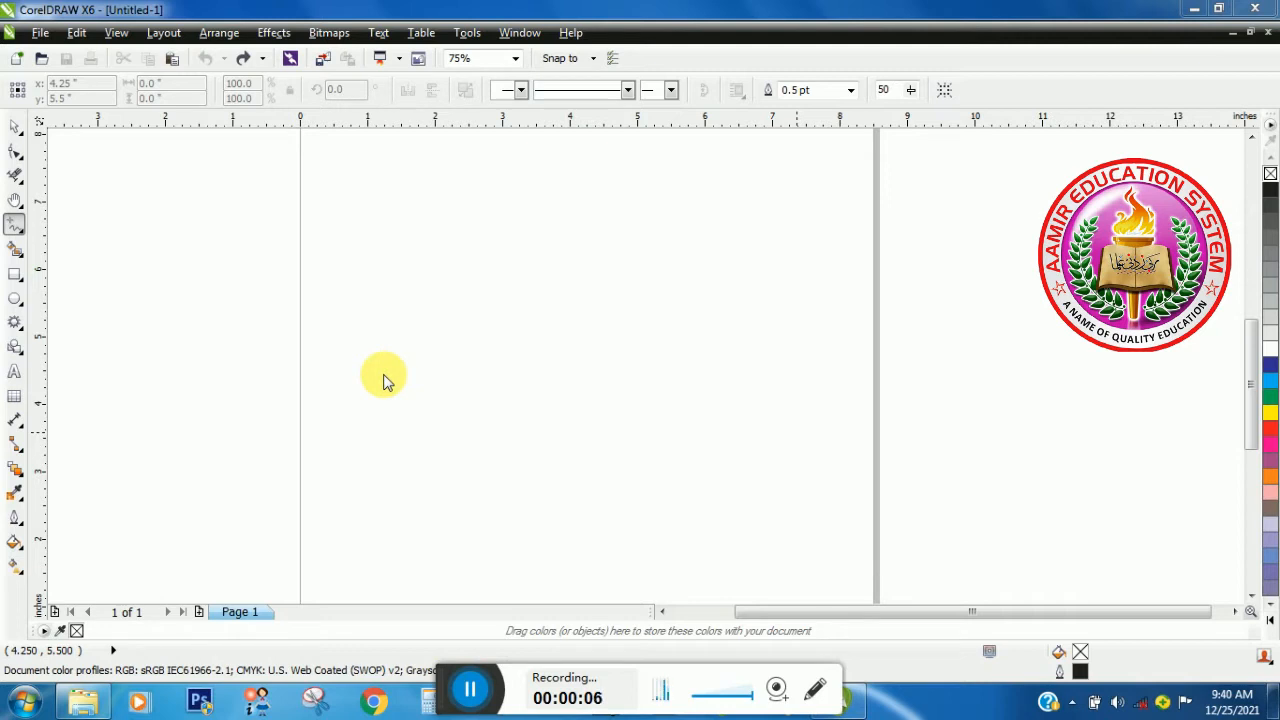
Draw a wavy Freehand curve about 5.8 inches wide across the page and set its outline width to 8 pt
click(18, 232)
click(52, 228)
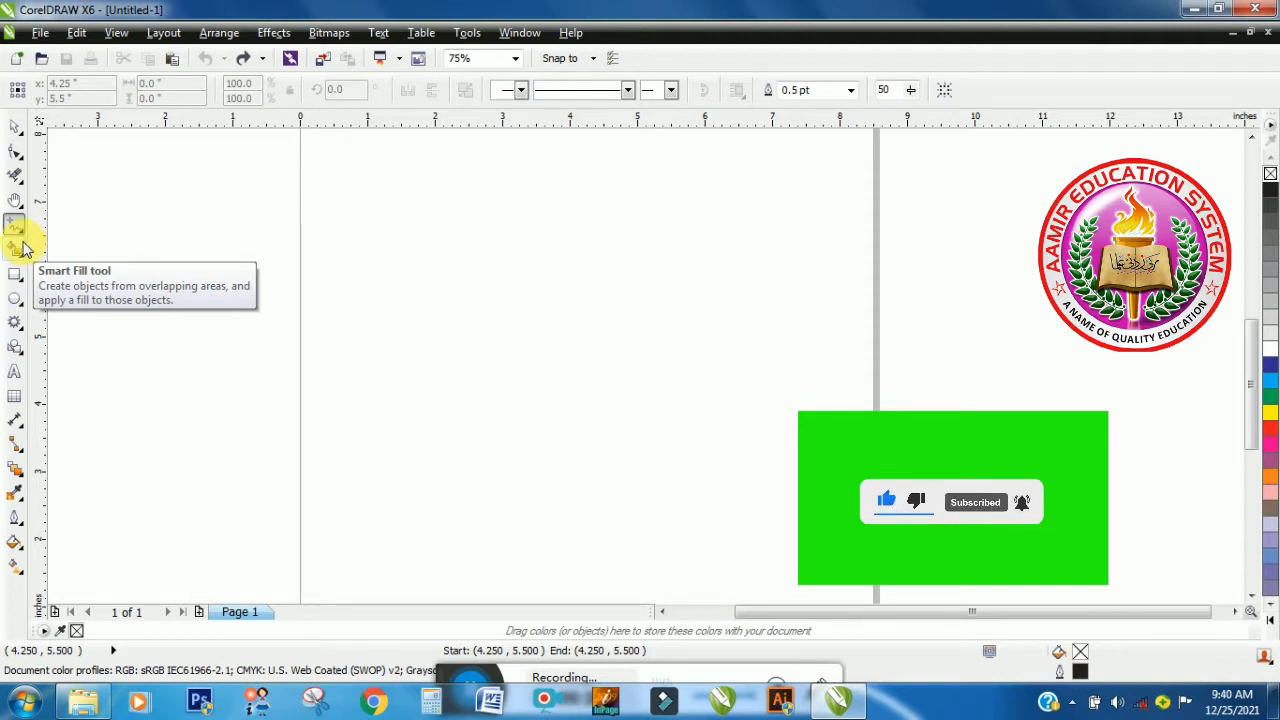
click(16, 230)
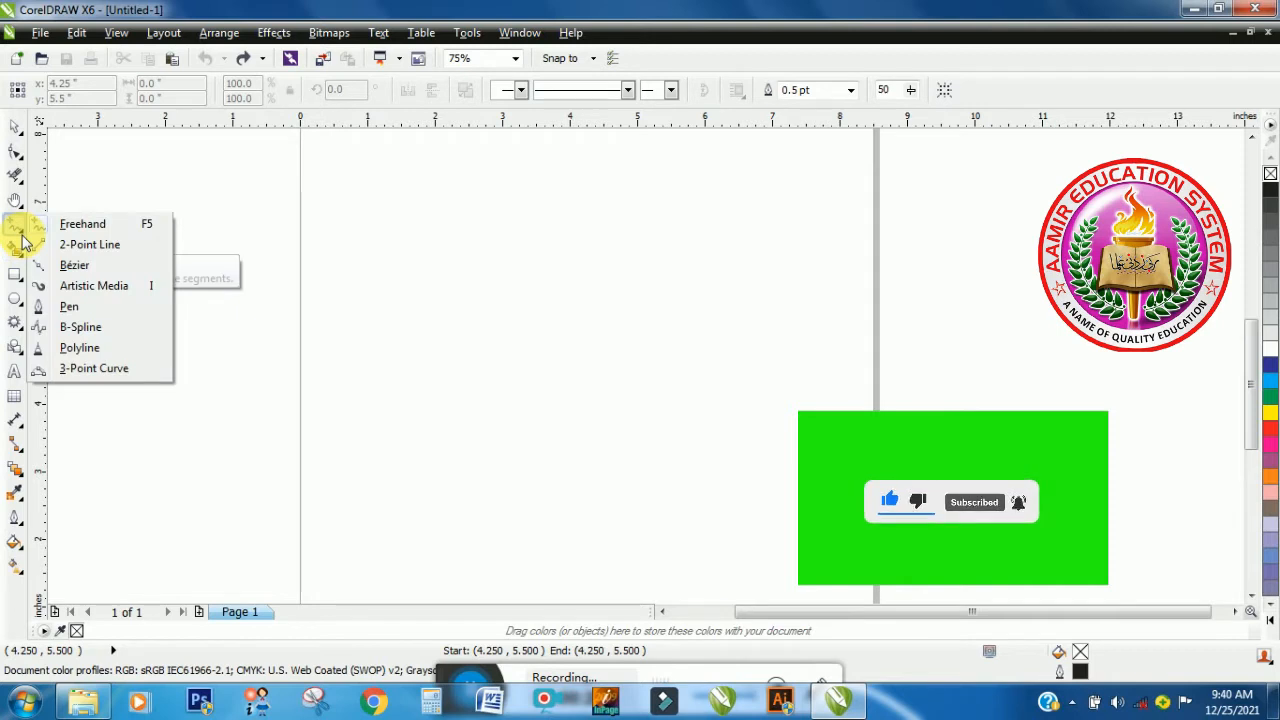
click(82, 223)
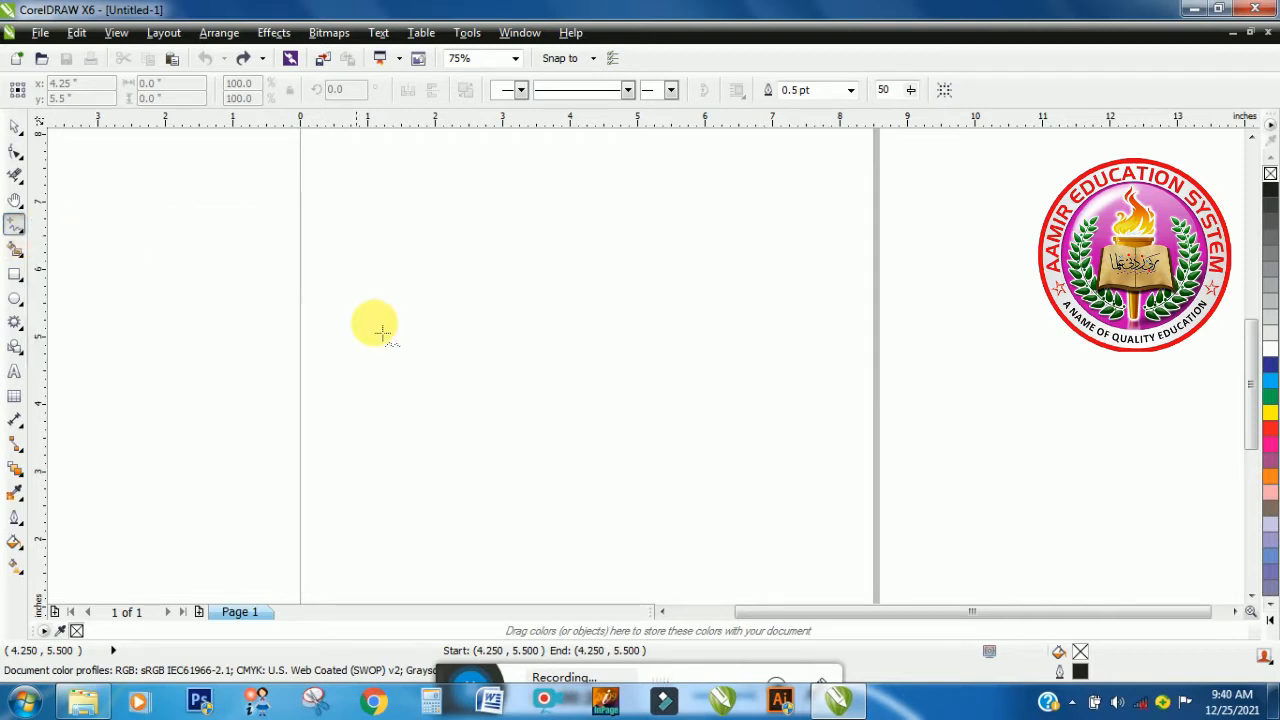
mouse_move(341, 336)
mouse_down()
mouse_move(380, 320)
mouse_move(406, 346)
mouse_move(460, 334)
mouse_move(500, 348)
mouse_move(541, 318)
mouse_move(571, 340)
mouse_move(625, 322)
mouse_move(688, 332)
mouse_move(728, 318)
mouse_up()
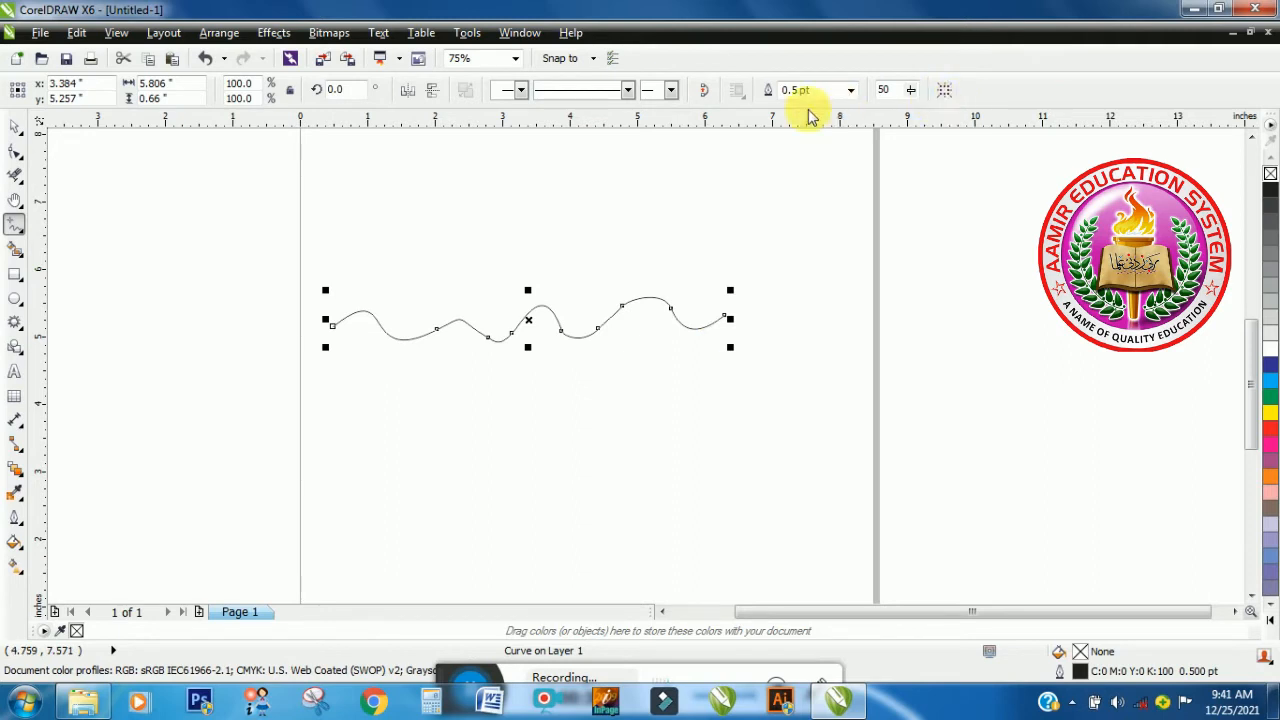
click(849, 92)
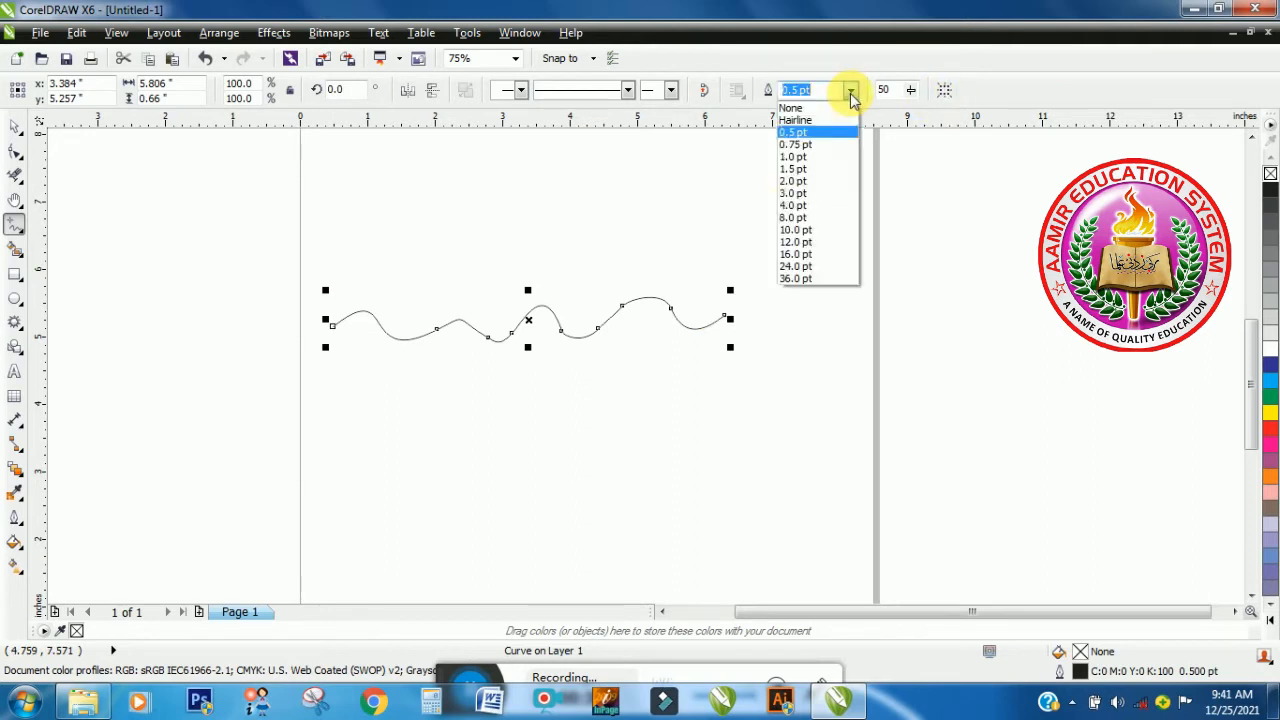
click(790, 217)
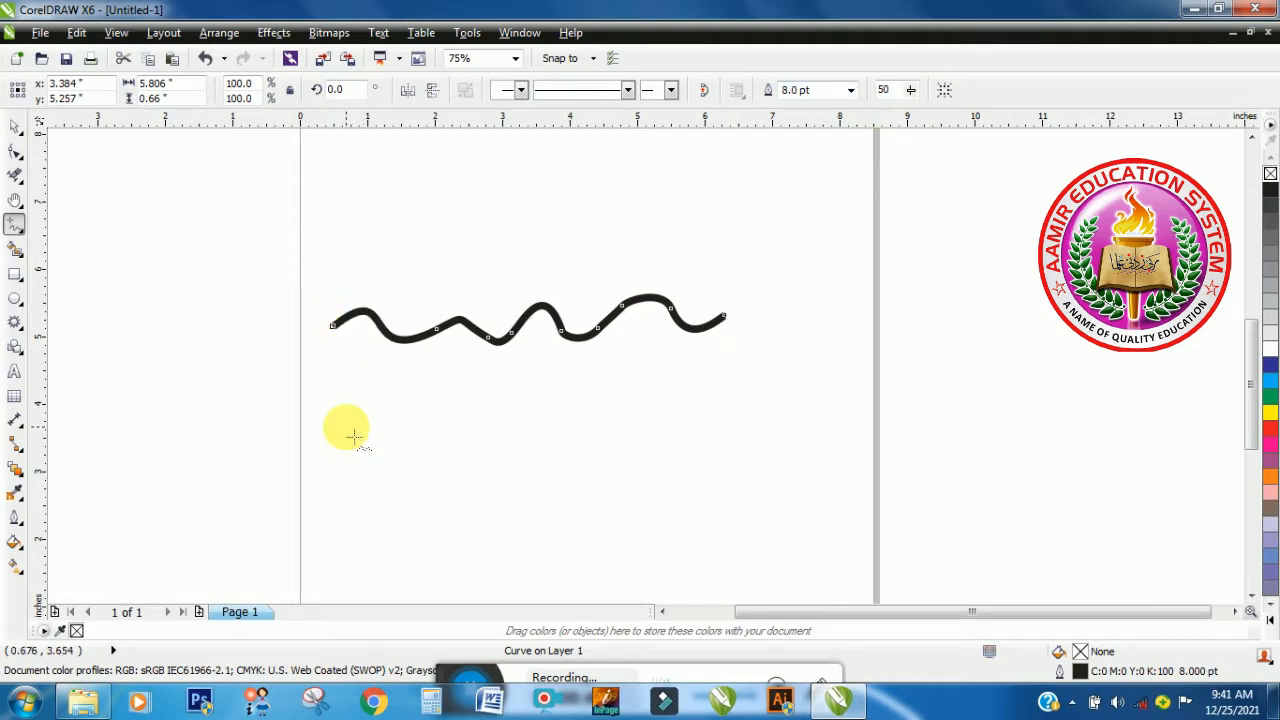
Draw a horizontal straight line about 5.2 inches long below the wavy curve with the Freehand tool, and set its outline width to 8 pt
click(346, 427)
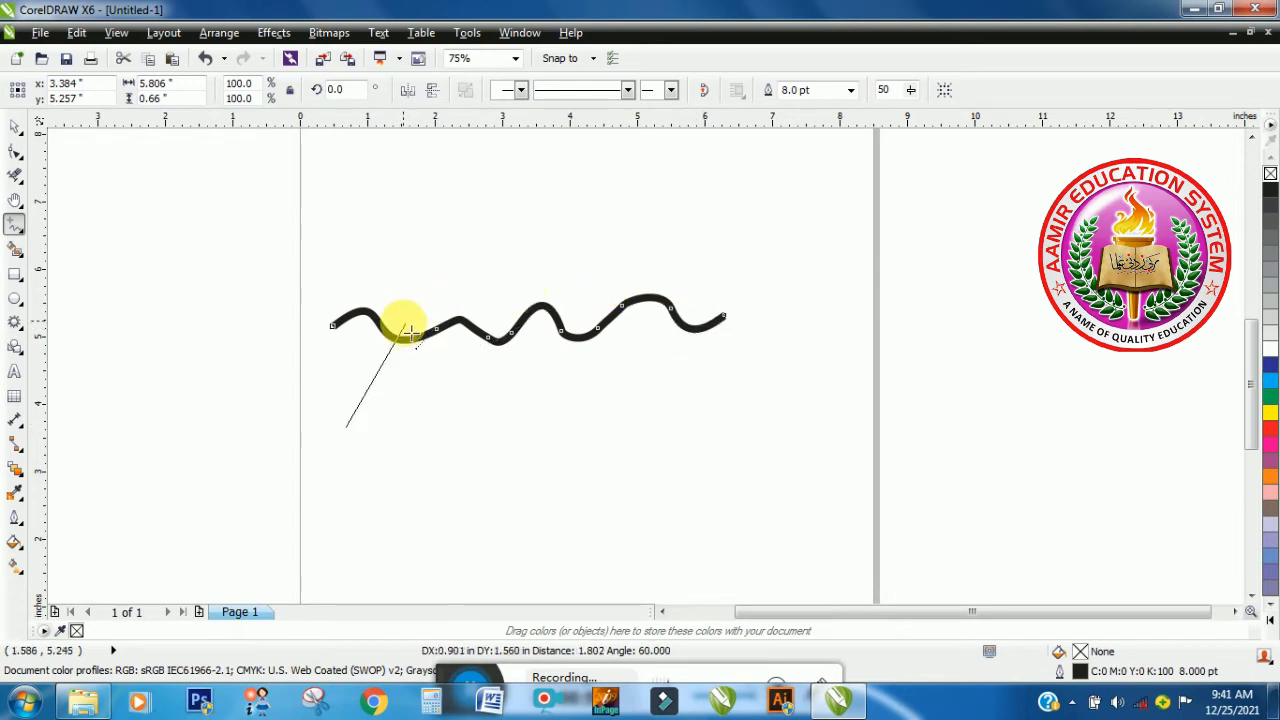
click(703, 425)
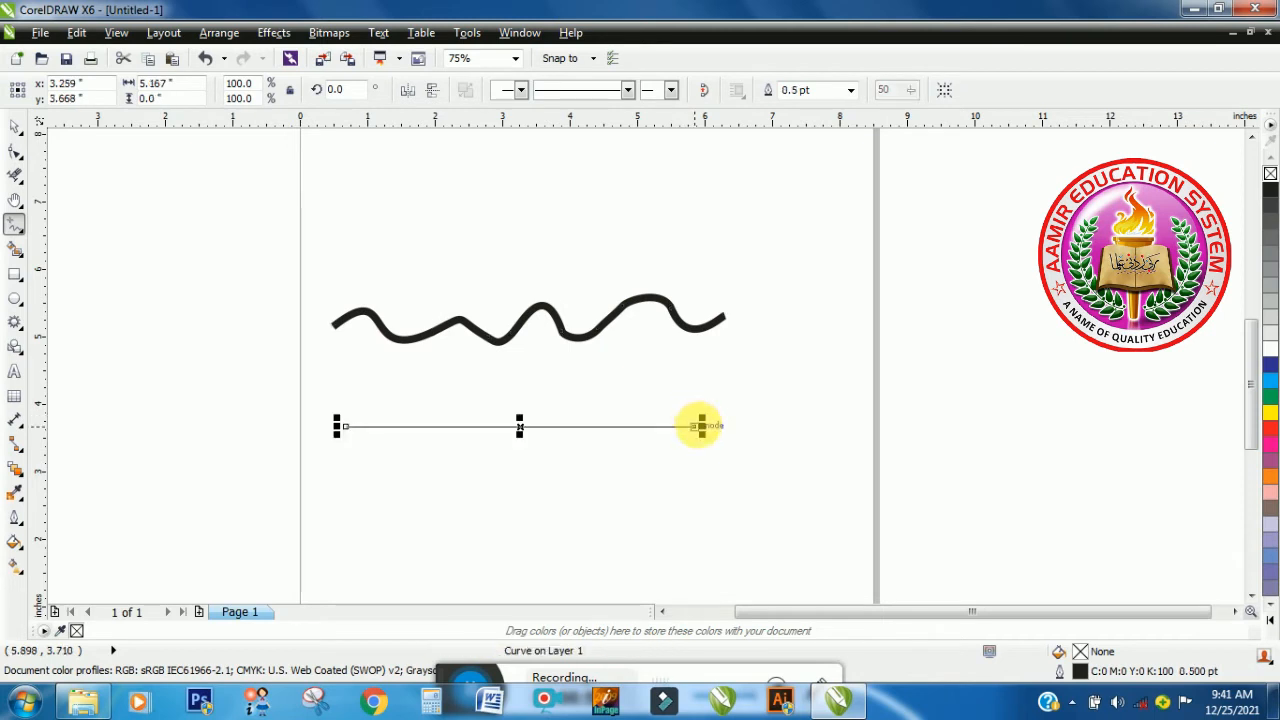
click(851, 90)
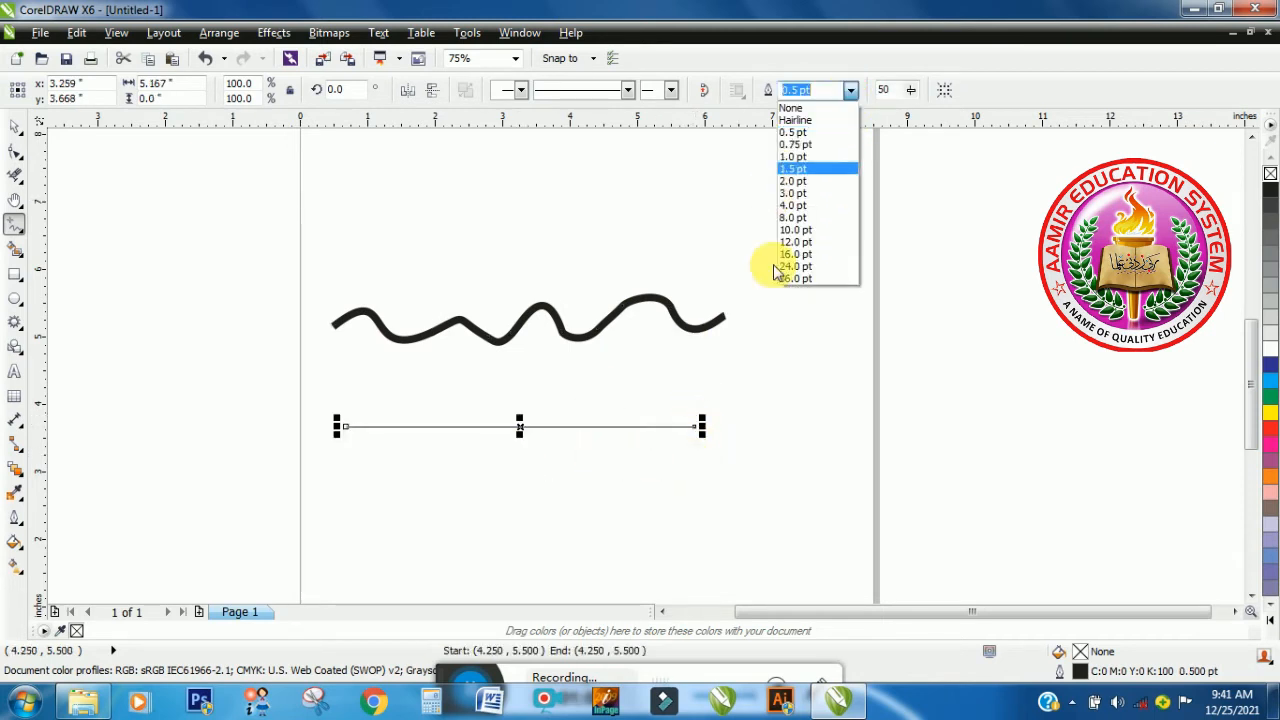
click(793, 216)
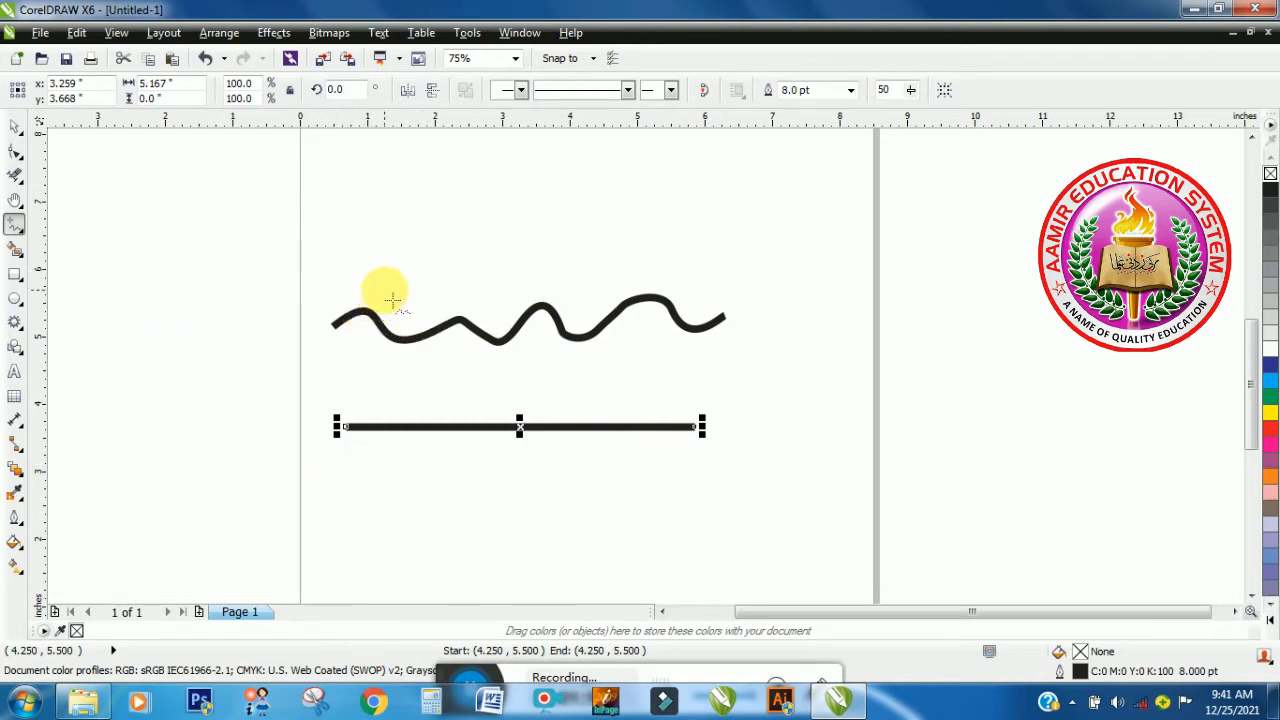
Draw a three-segment open triangle about 2.5 inches wide above the wavy curve and set its outline width to 8 pt
click(386, 290)
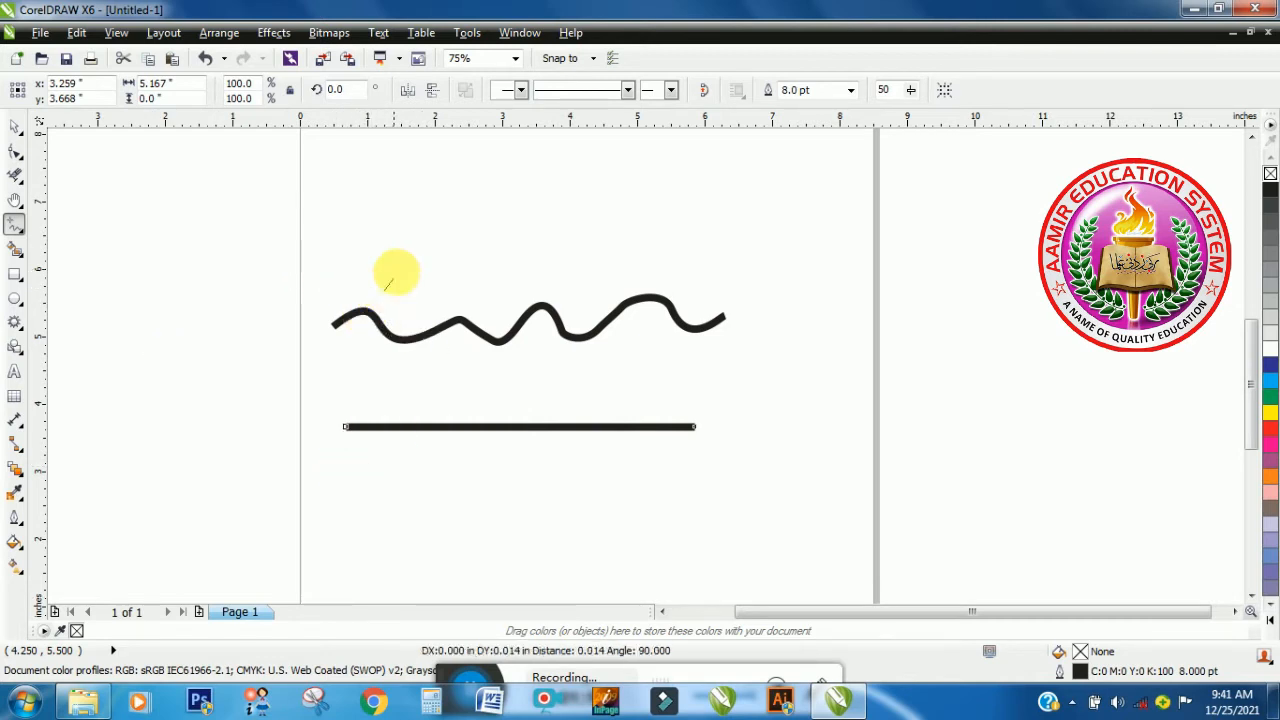
click(498, 154)
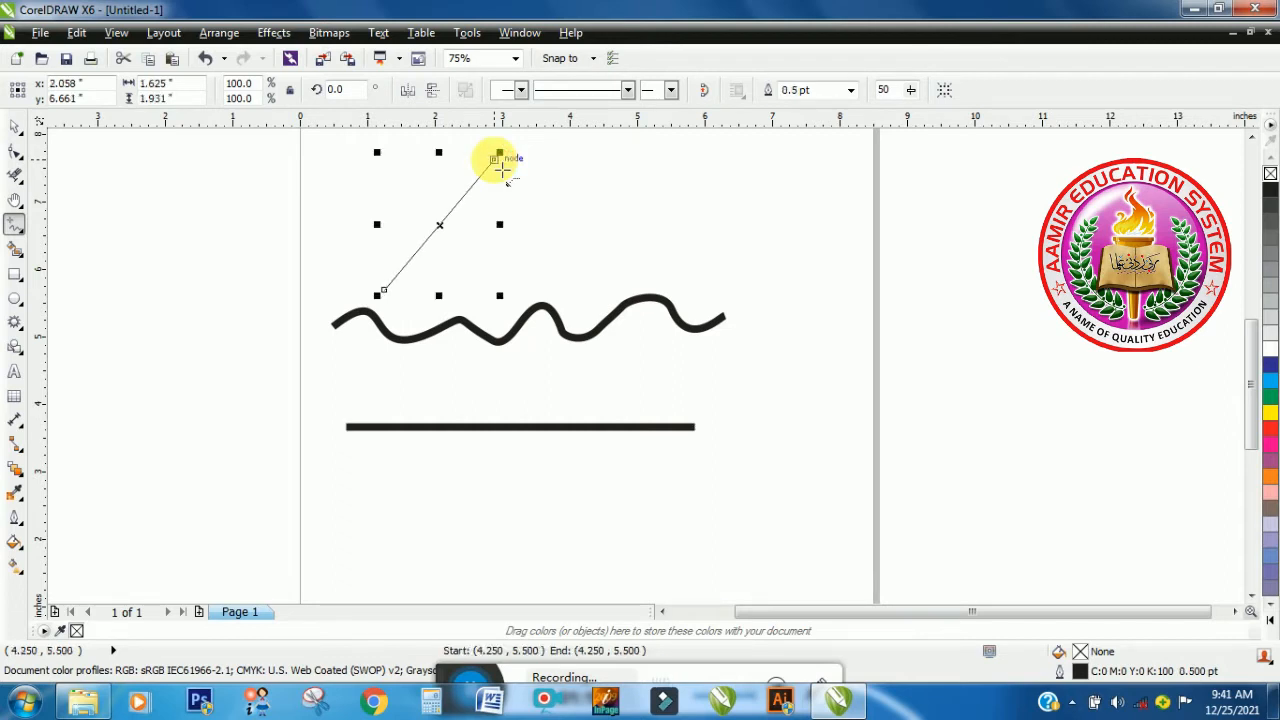
click(499, 160)
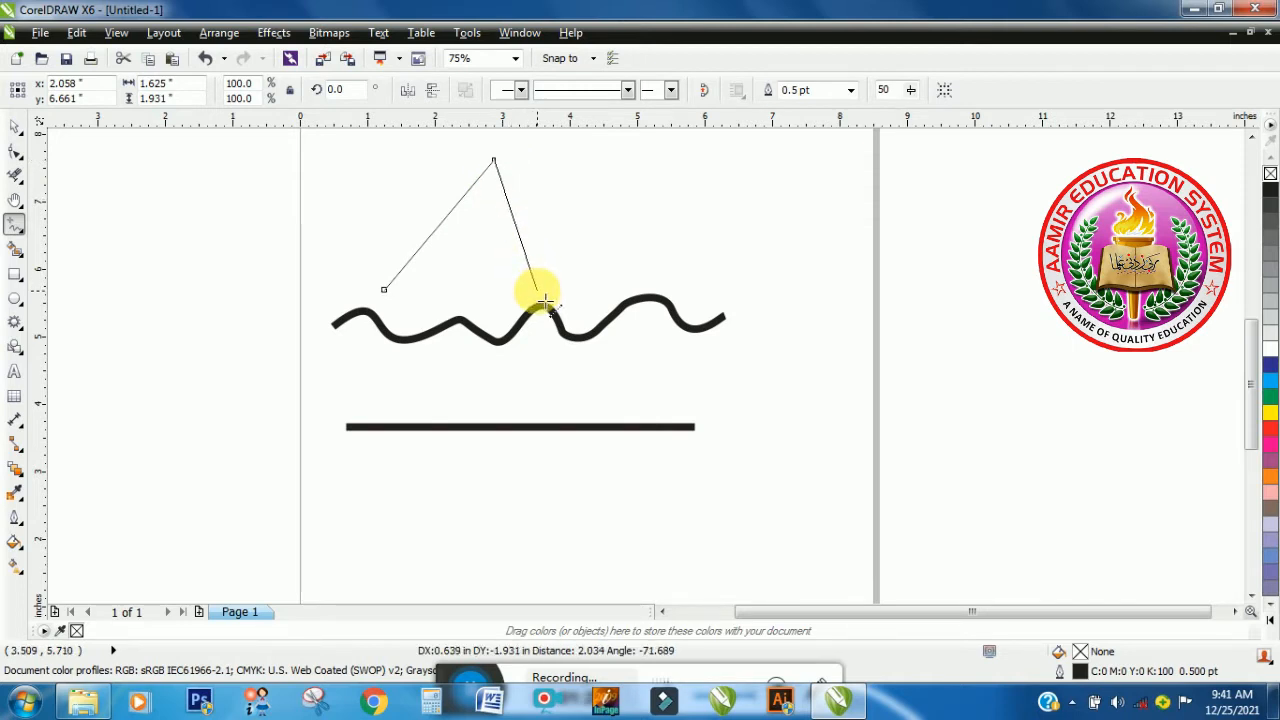
click(540, 293)
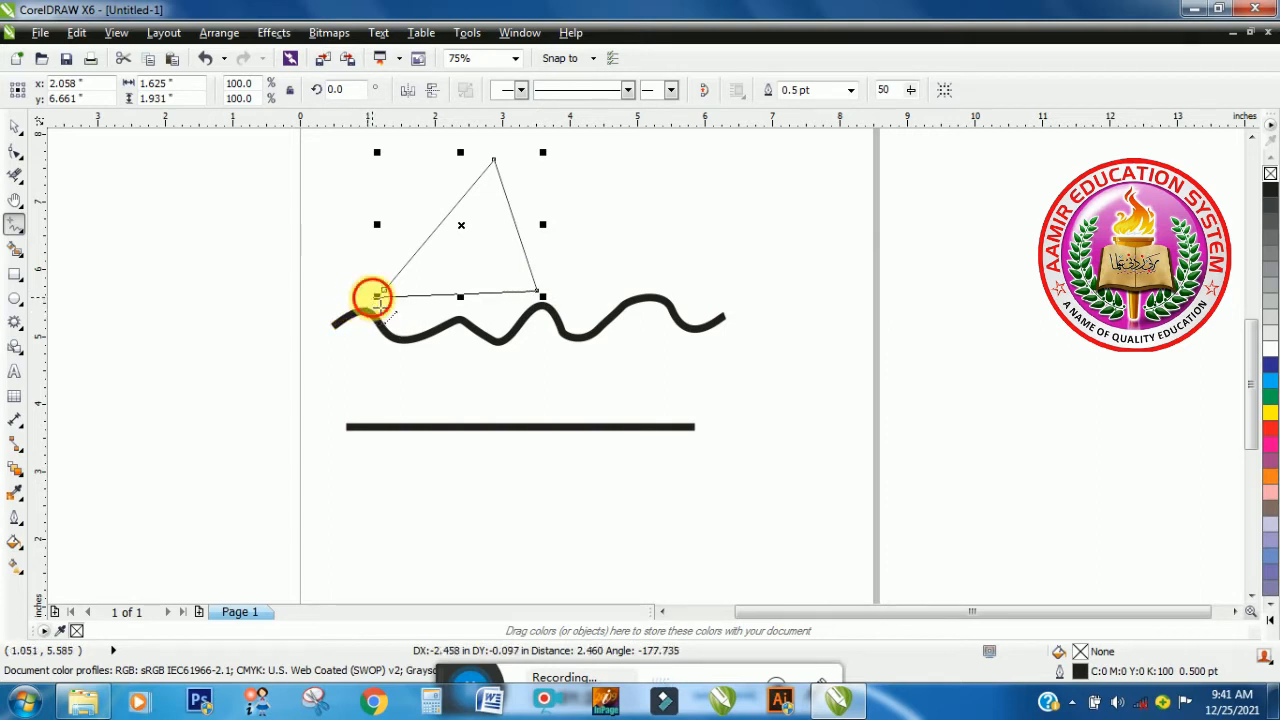
click(372, 296)
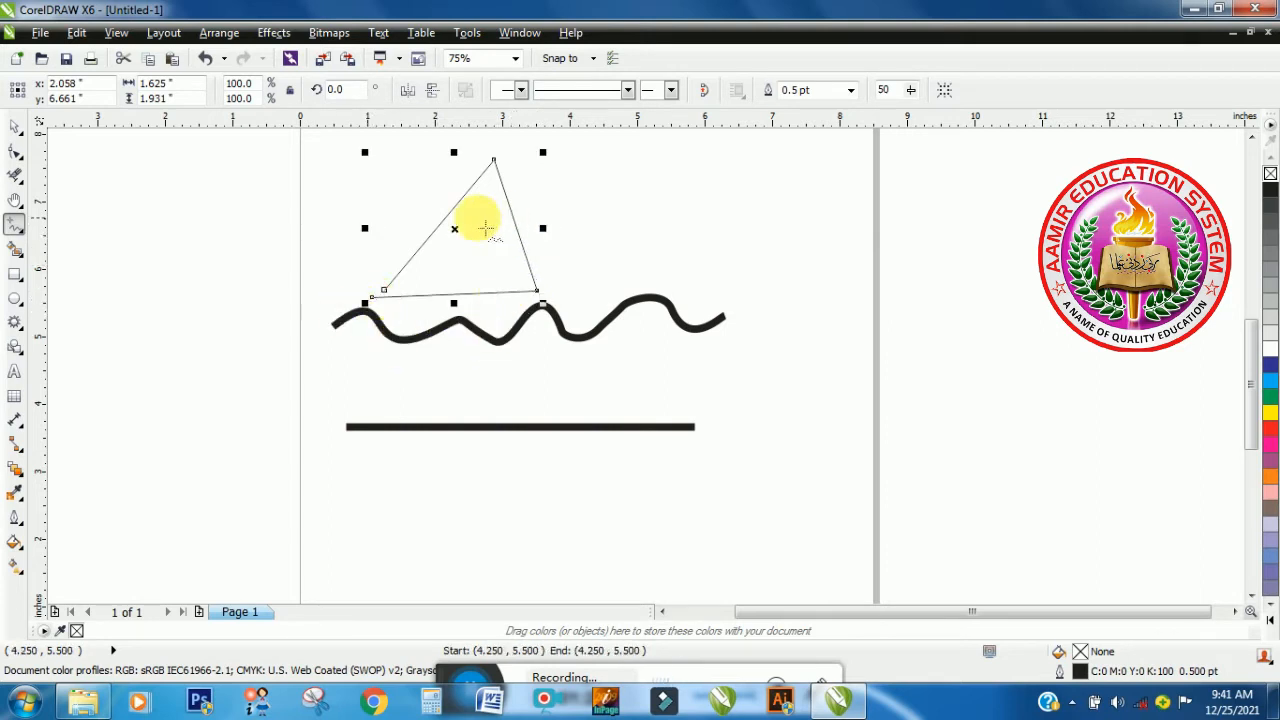
click(849, 94)
click(812, 216)
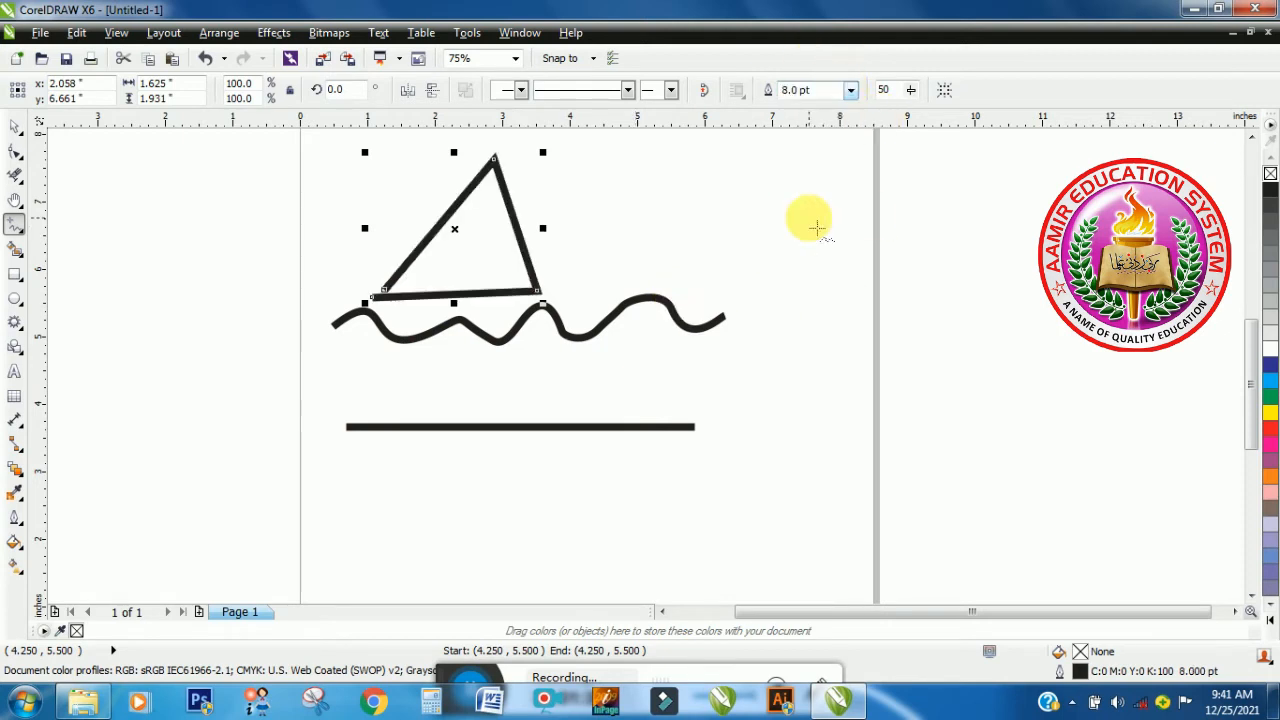
Apply a magenta fill to the open triangle and draw a short steep line about 1 inch tall from its interior across its base
click(1275, 447)
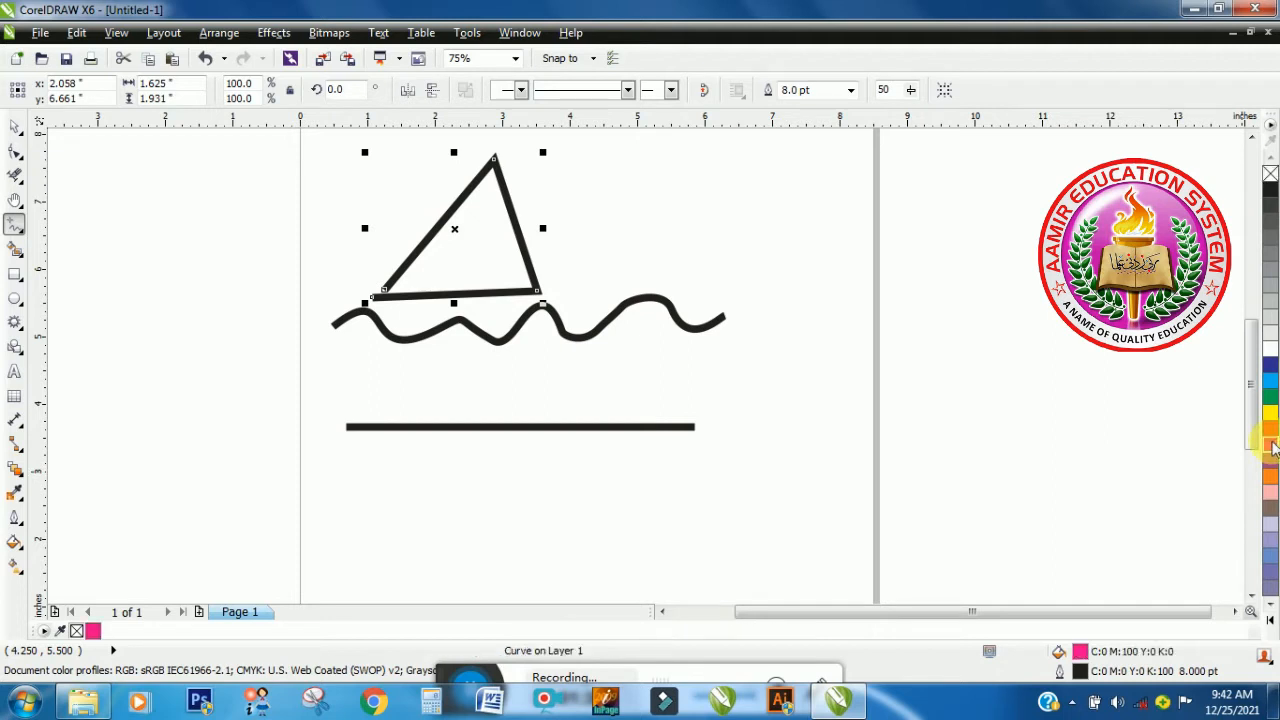
drag(462, 236, 444, 304)
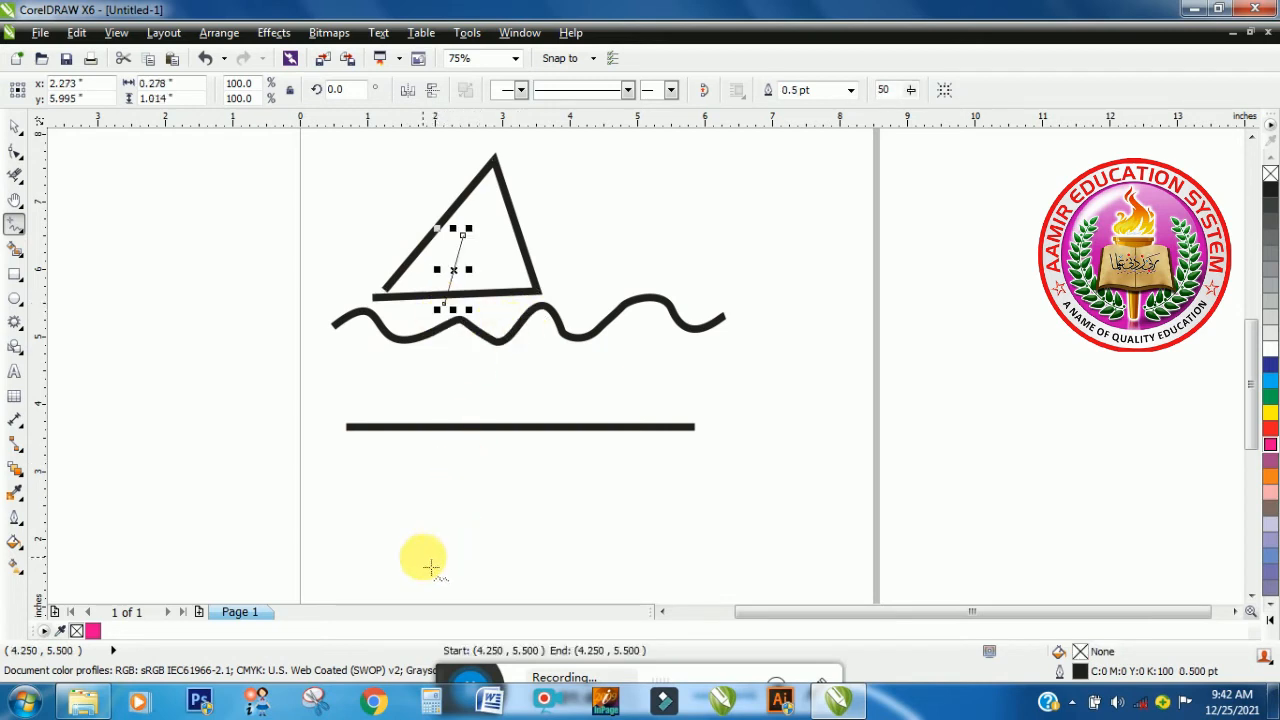
Draw a closed triangle below the horizontal line with a yellow fill and an 8 pt outline
mouse_move(422, 558)
mouse_down()
mouse_move(509, 448)
mouse_move(557, 563)
mouse_move(438, 569)
mouse_move(422, 557)
mouse_up()
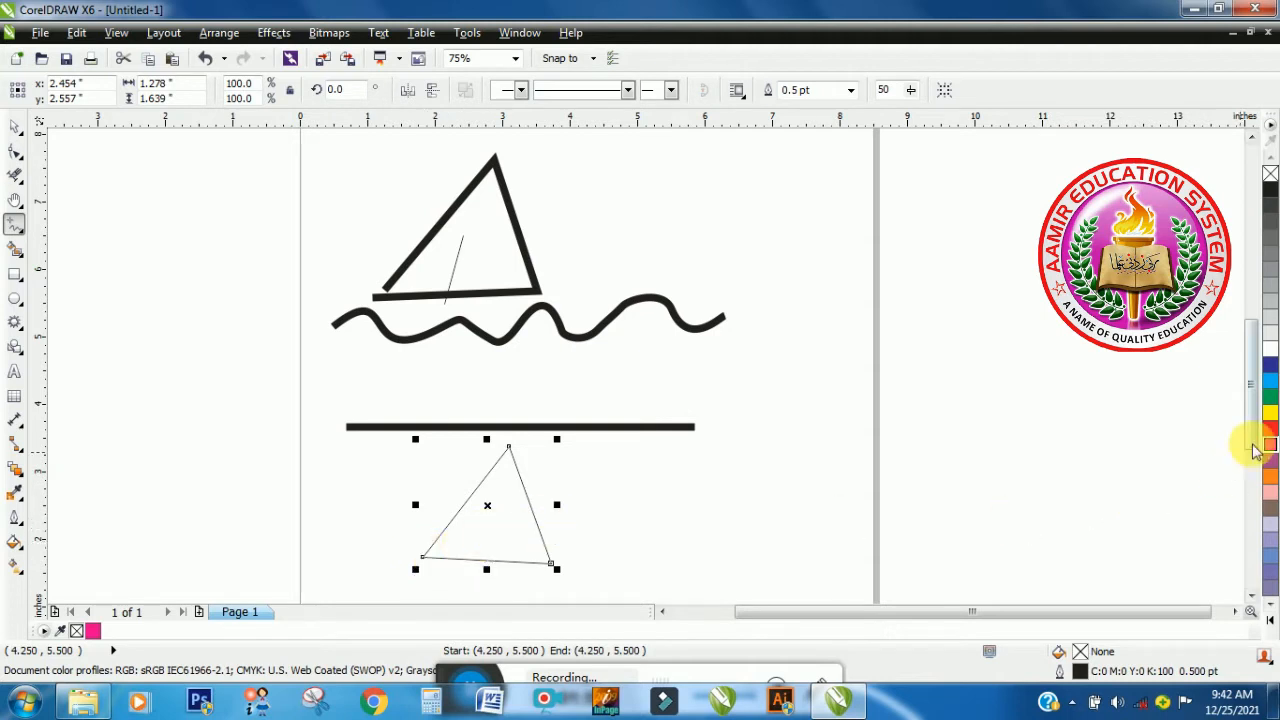
click(1270, 416)
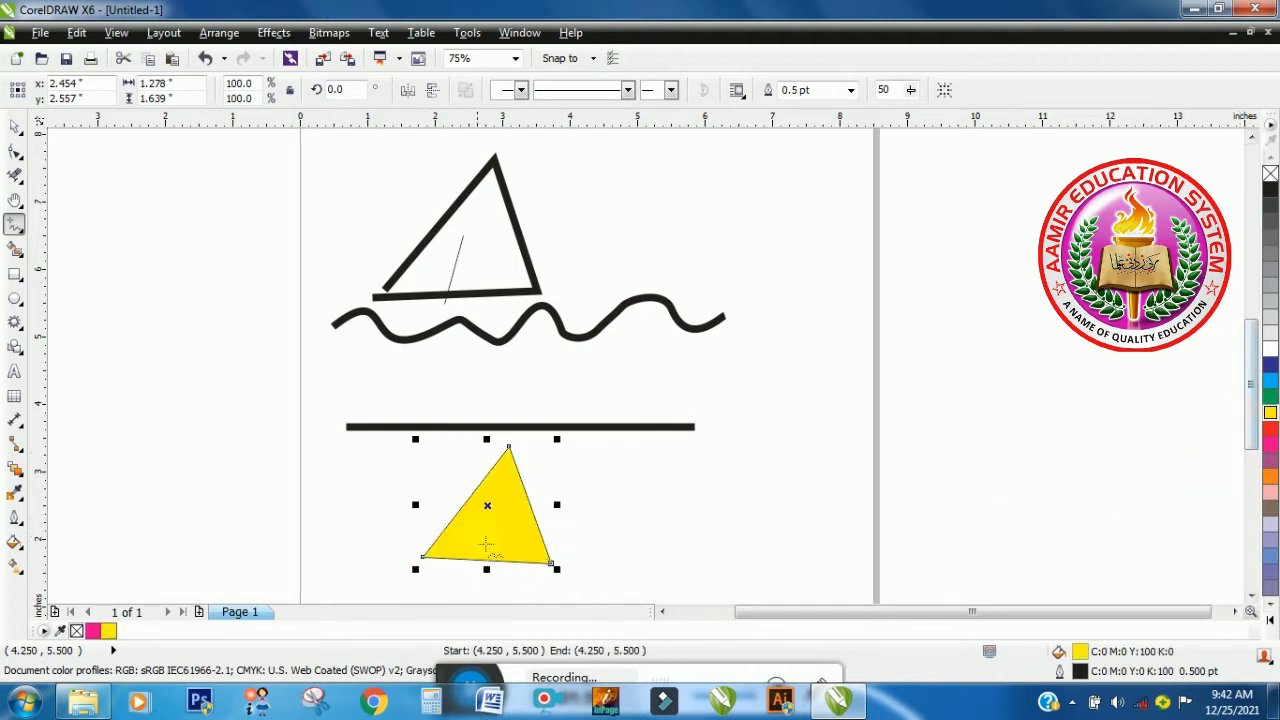
click(852, 92)
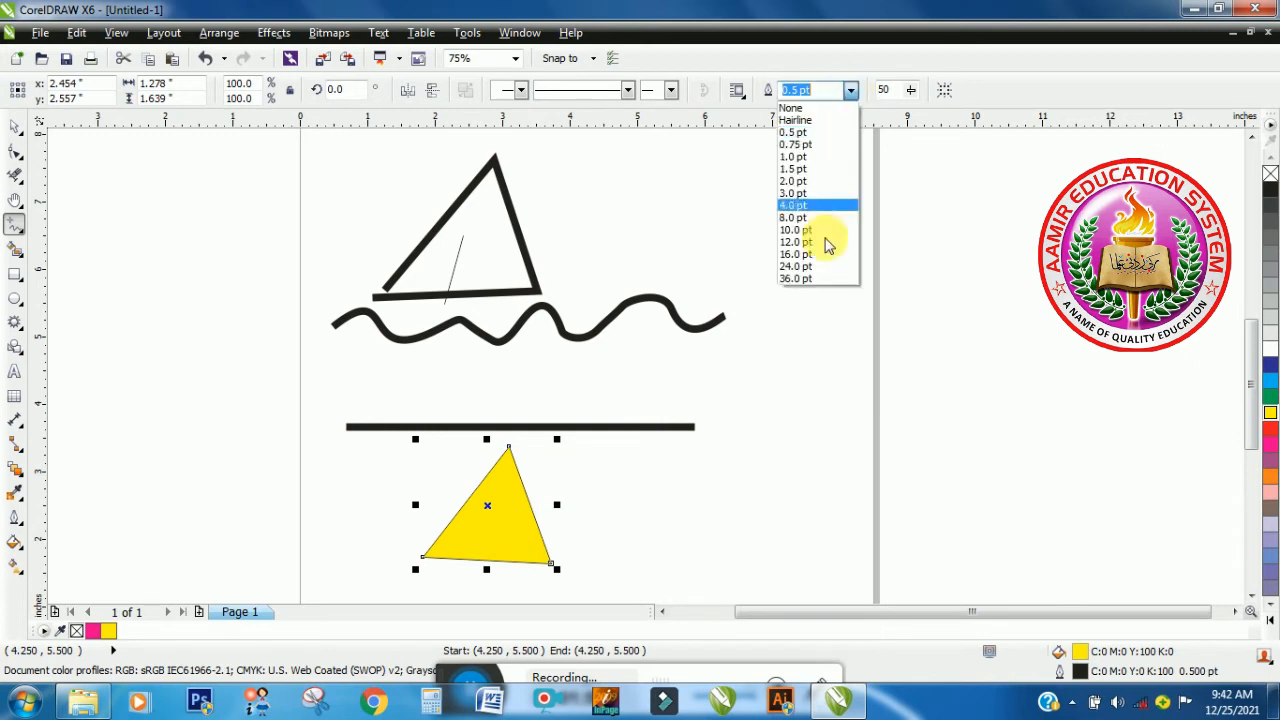
click(826, 218)
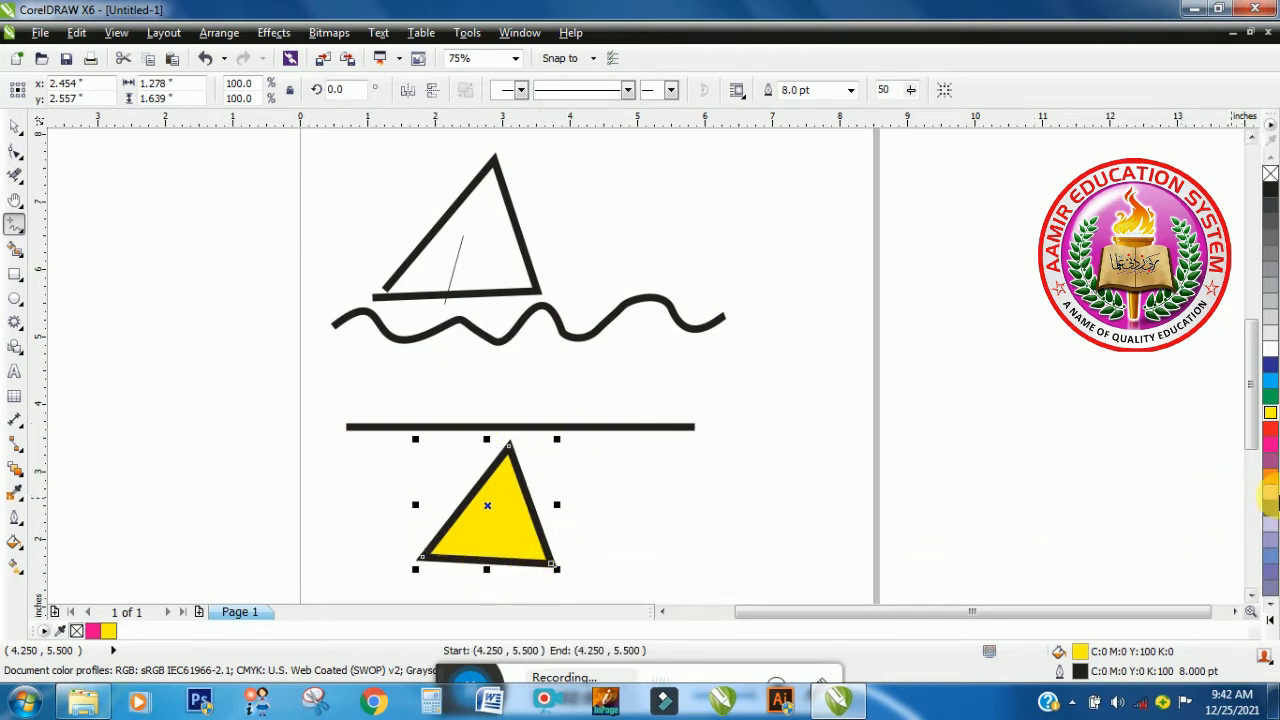
Recolor the closed triangle, trying a cyan fill before dark blue and a magenta outline before yellow
click(1270, 383)
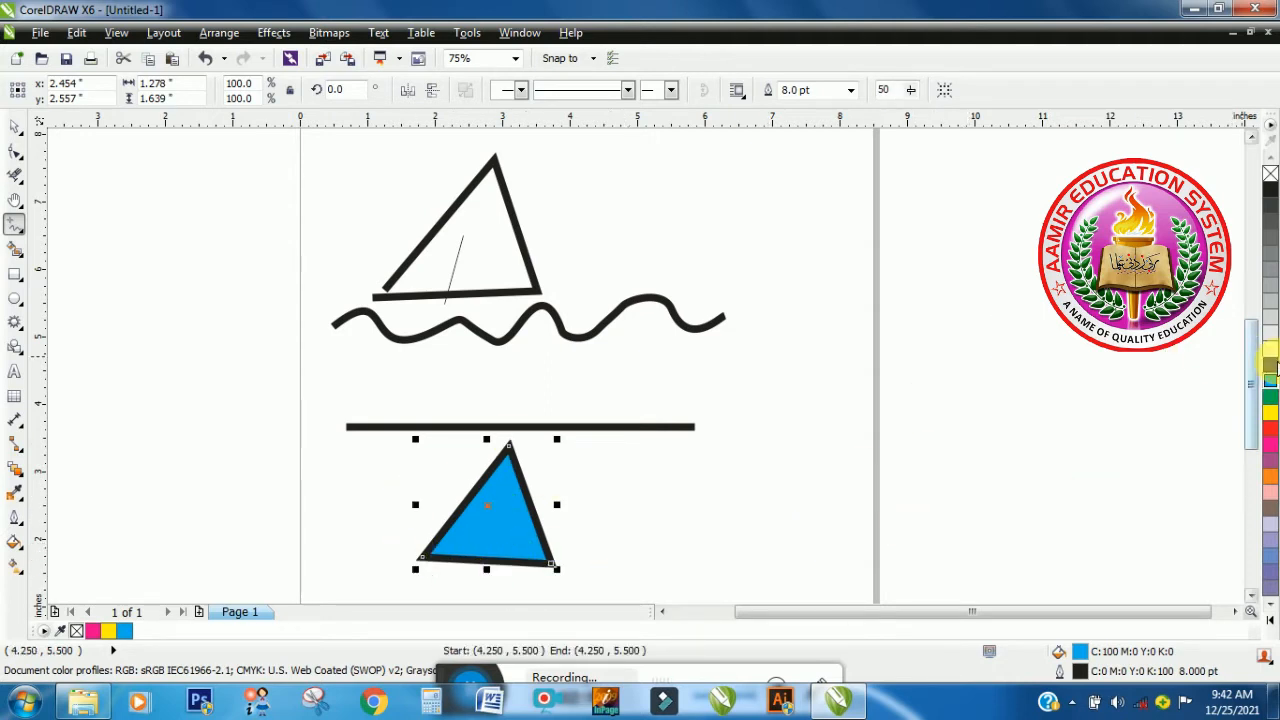
click(1271, 366)
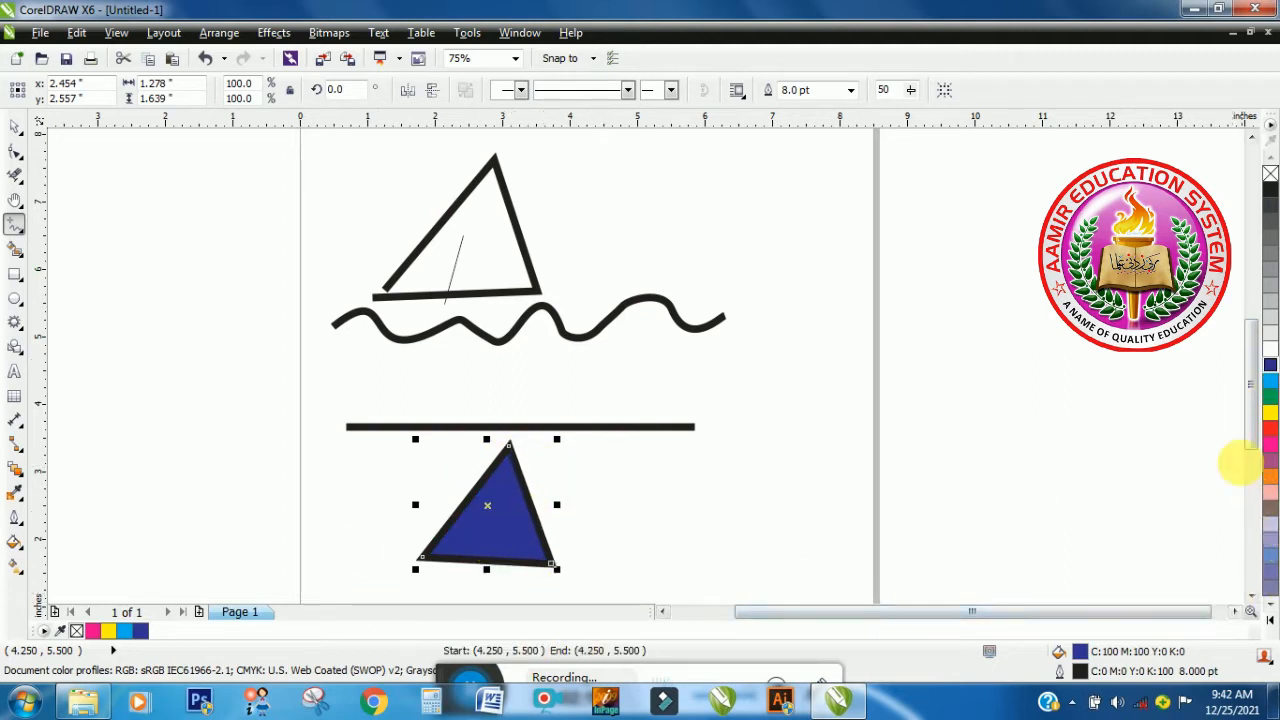
right_click(1270, 447)
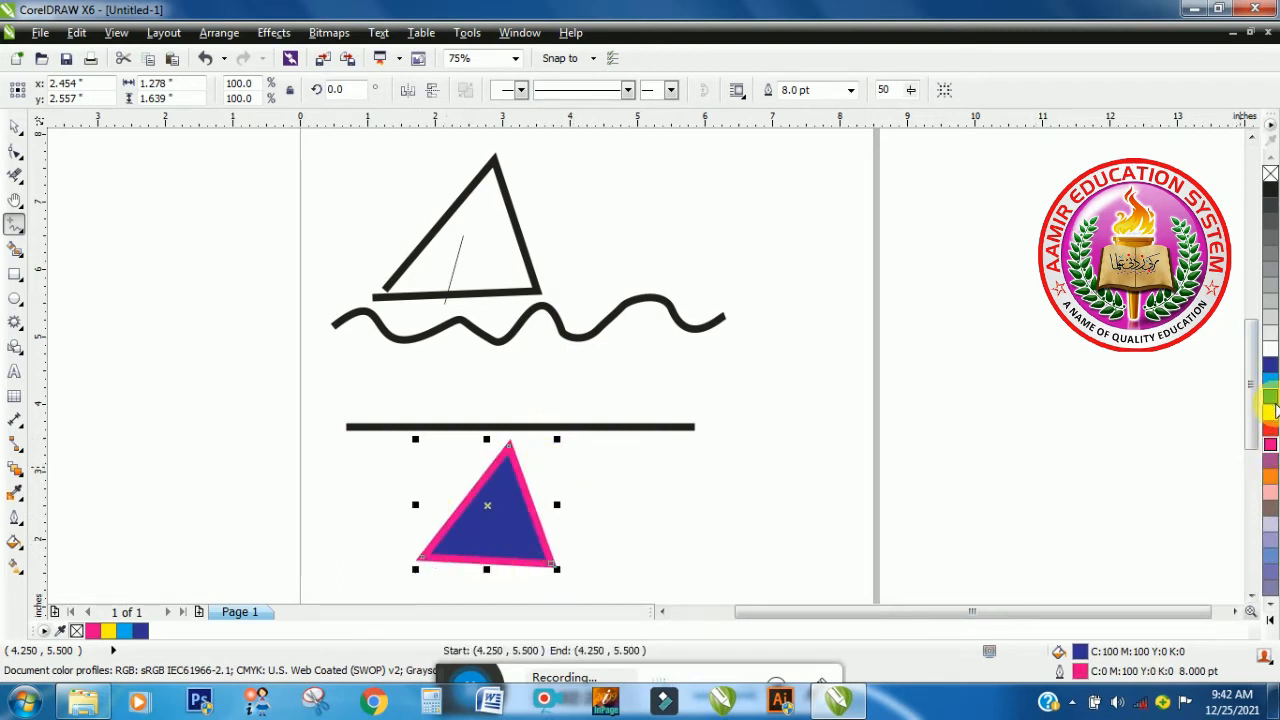
right_click(1270, 413)
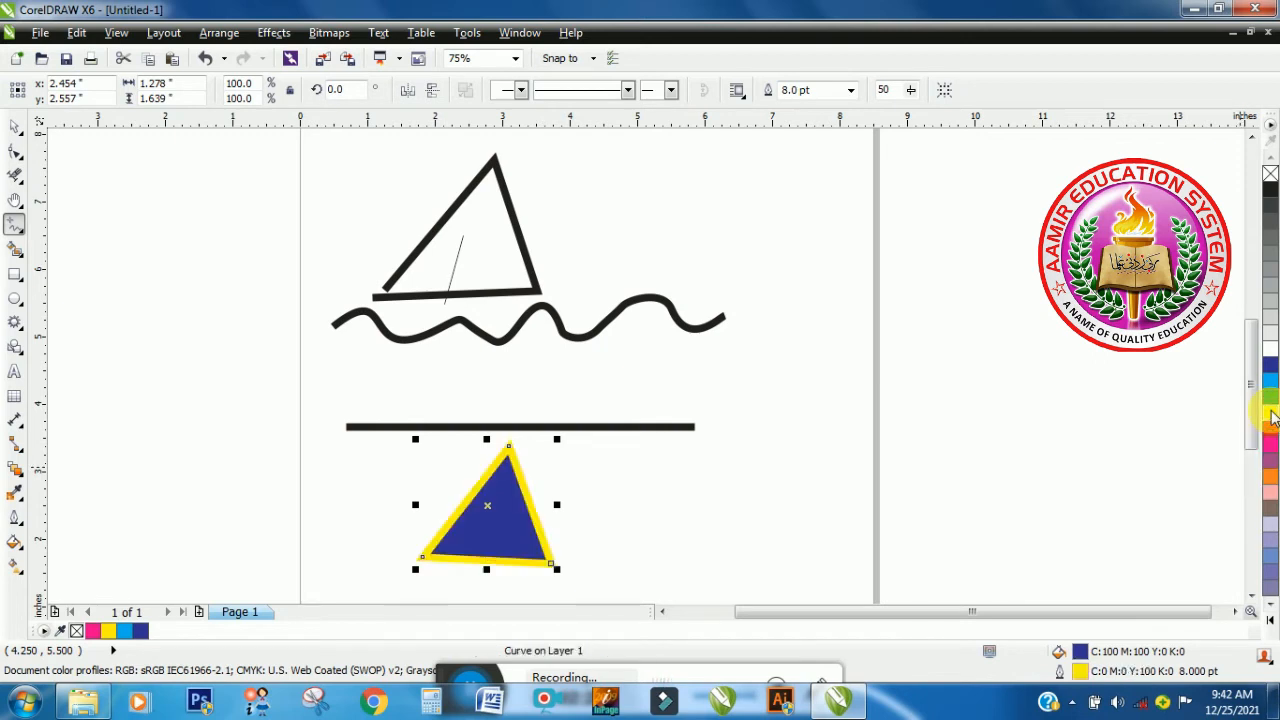
Draw a small open two-segment line inside the blue triangle and apply a red fill to it
click(486, 528)
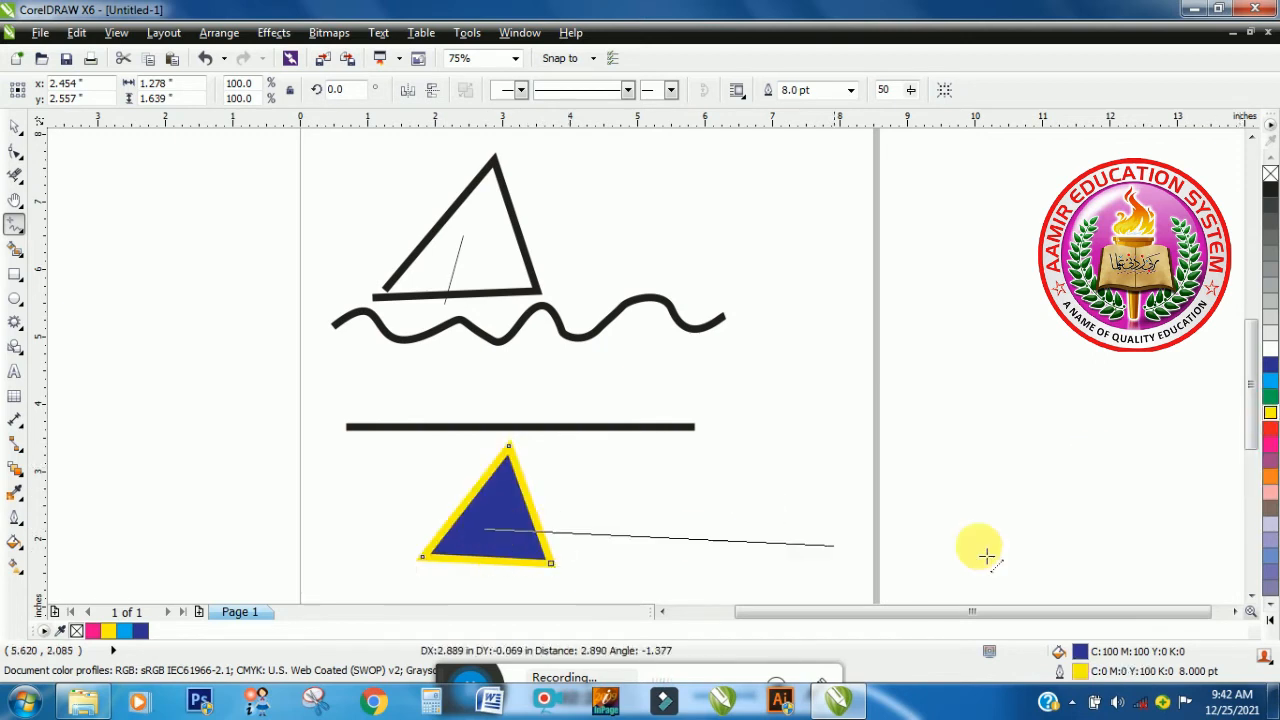
click(500, 546)
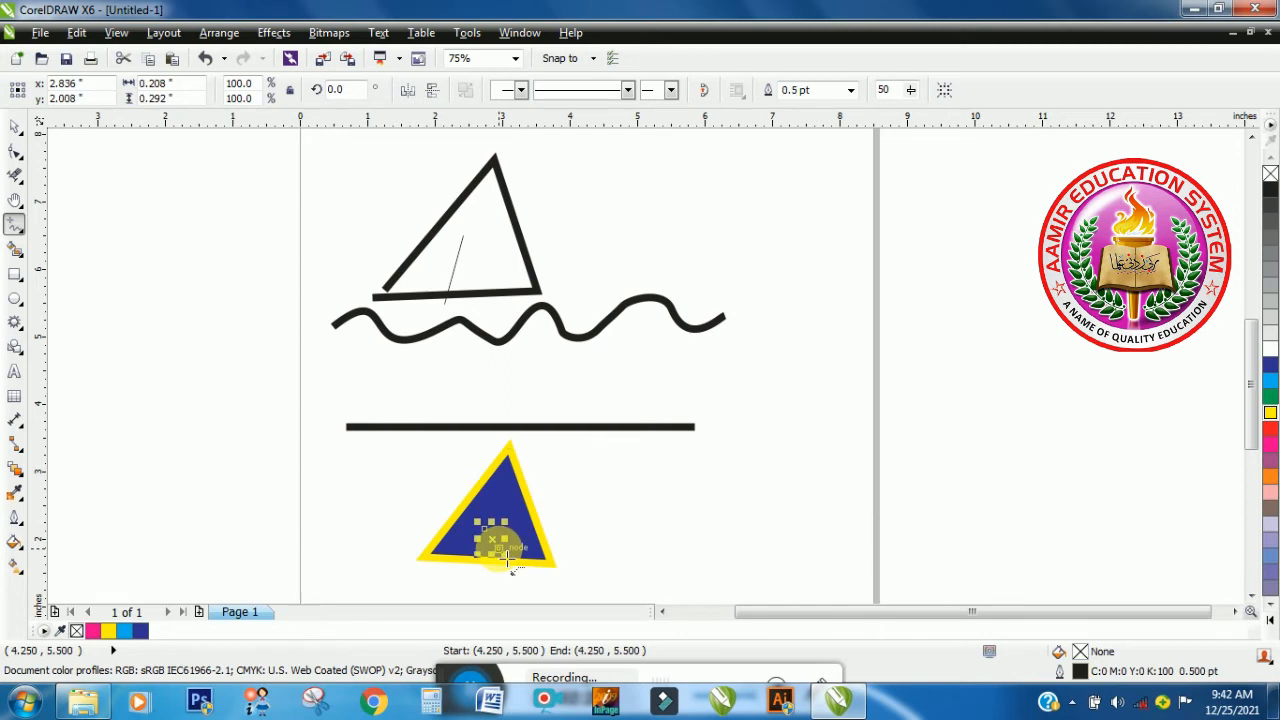
click(513, 550)
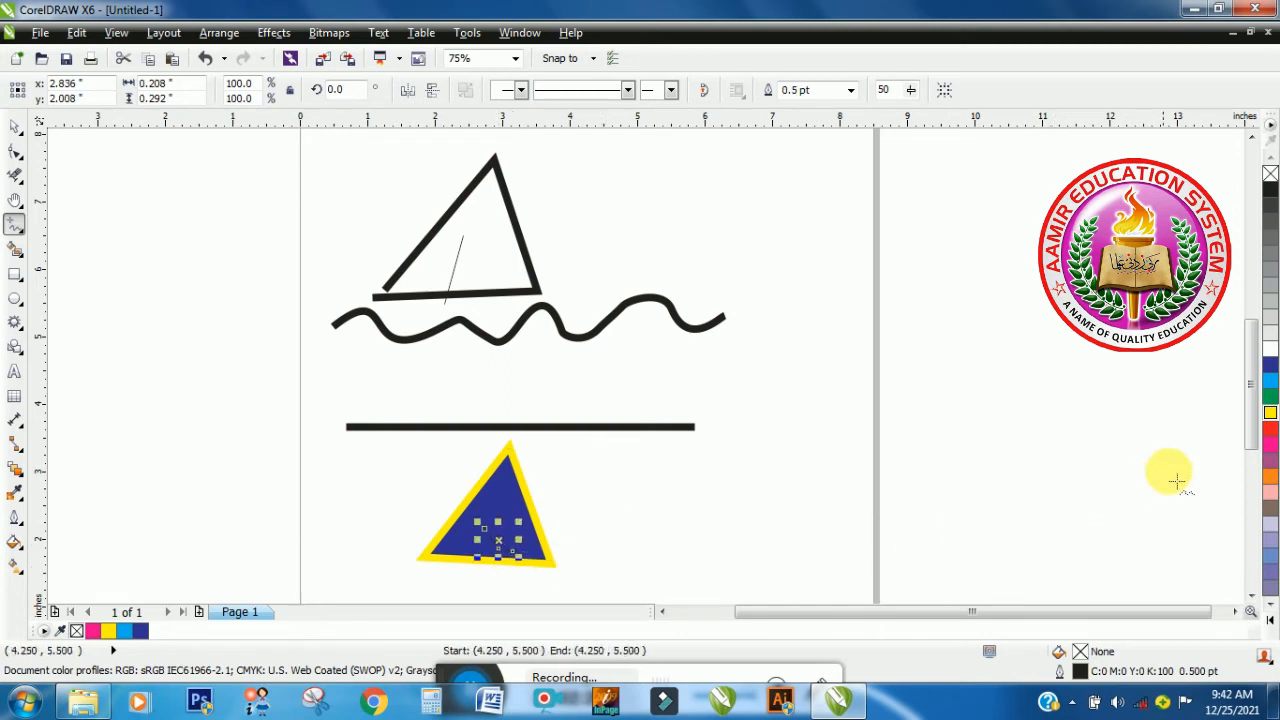
click(1270, 432)
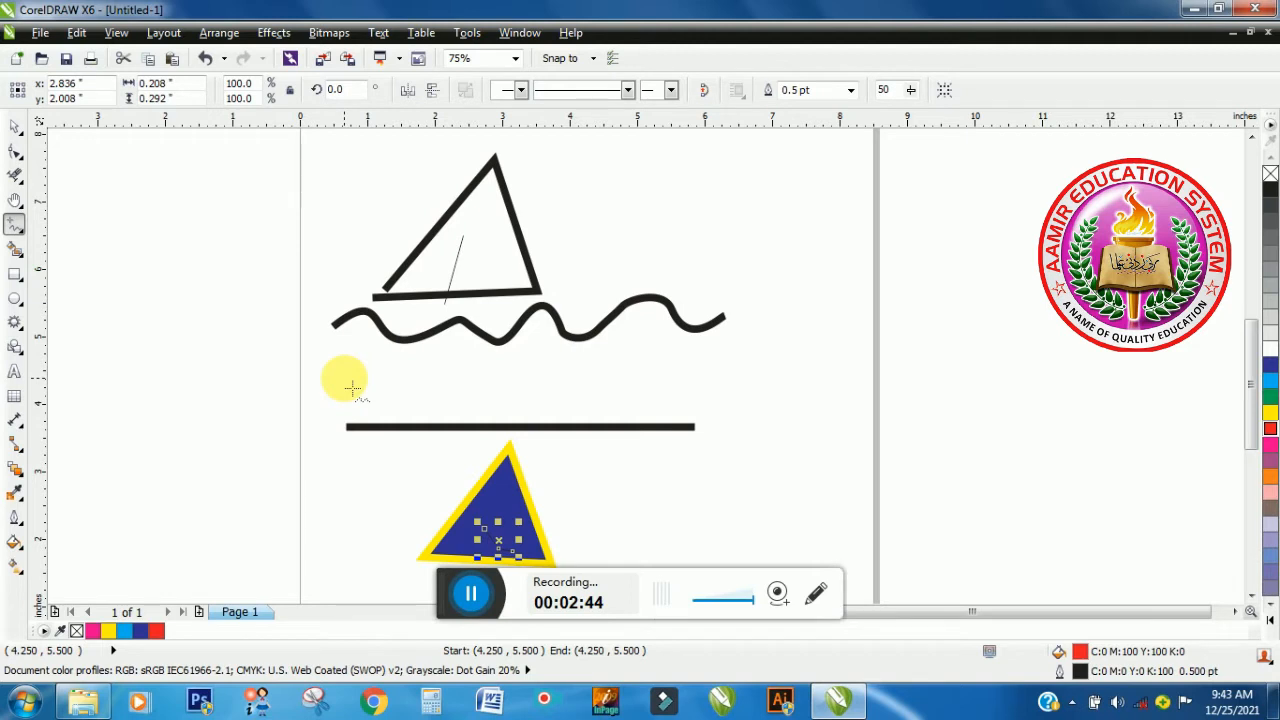
Select all the drawn curves, lines and triangles on the page with the Pick tool and delete them
drag(449, 596, 456, 669)
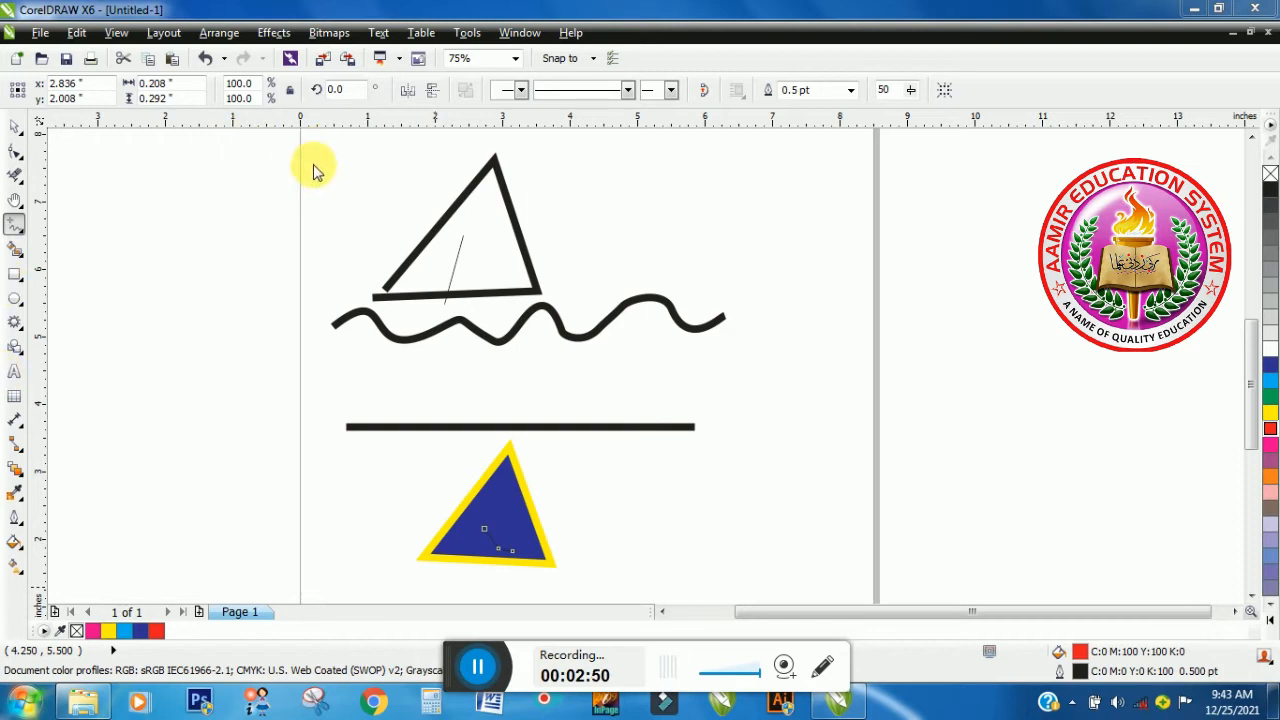
click(14, 126)
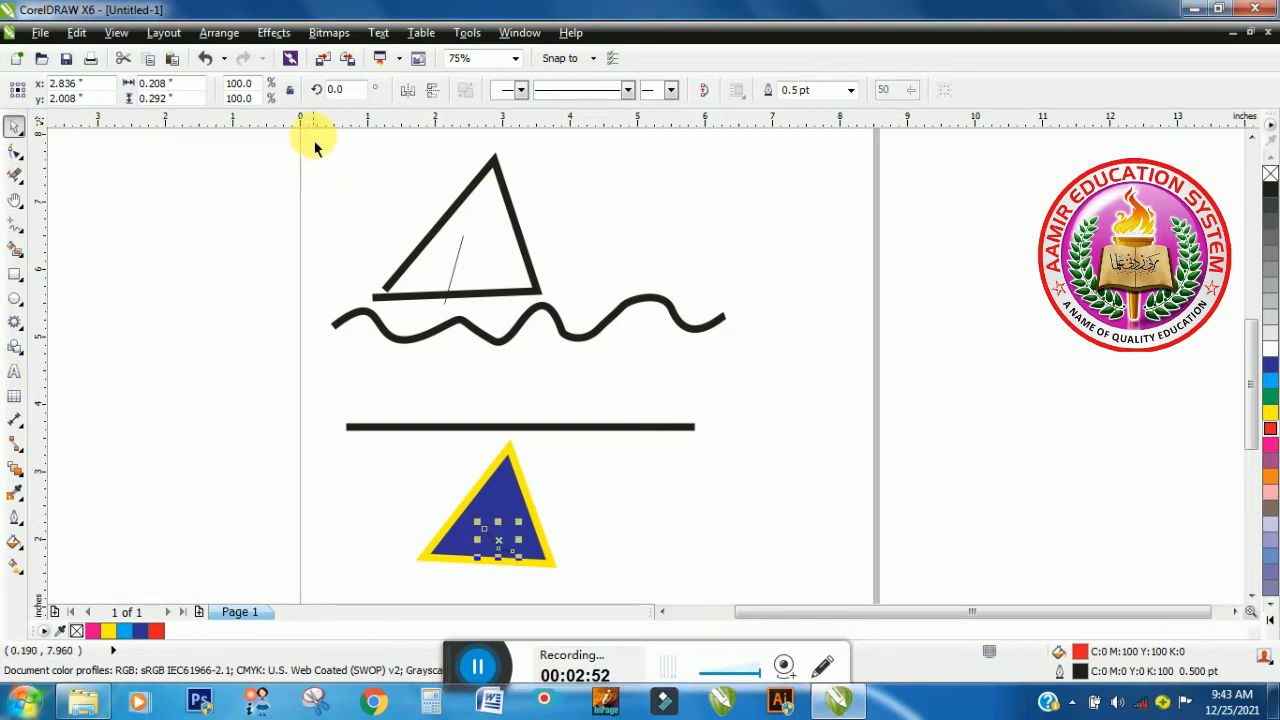
drag(313, 135, 522, 510)
drag(564, 575, 795, 558)
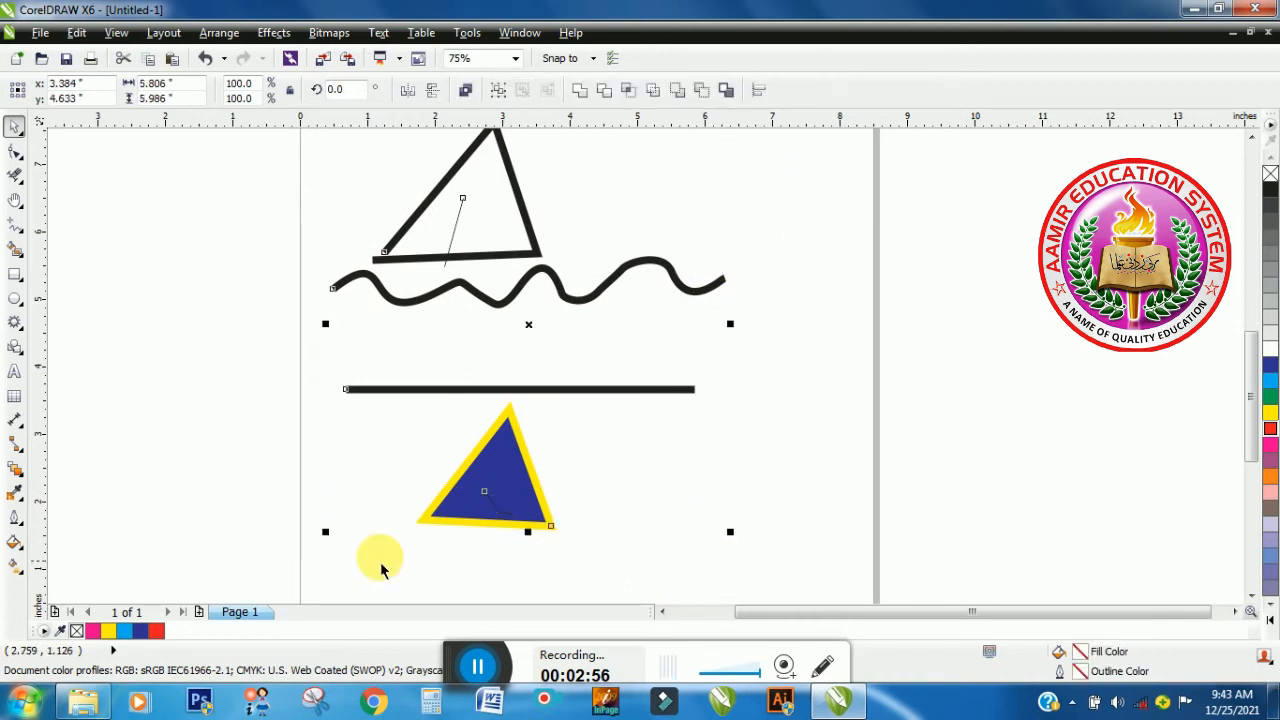
key(Delete)
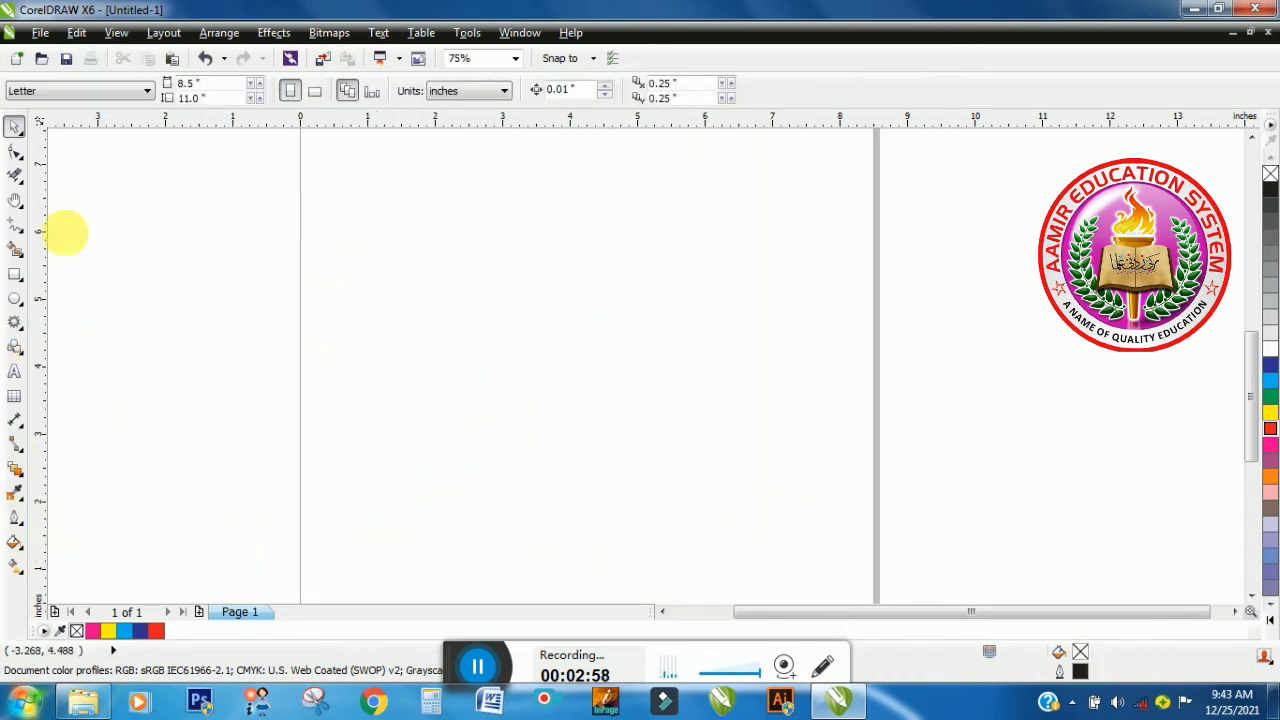
Activate the Freehand tool and set the default outline width for new graphic objects to 8 pt
click(10, 229)
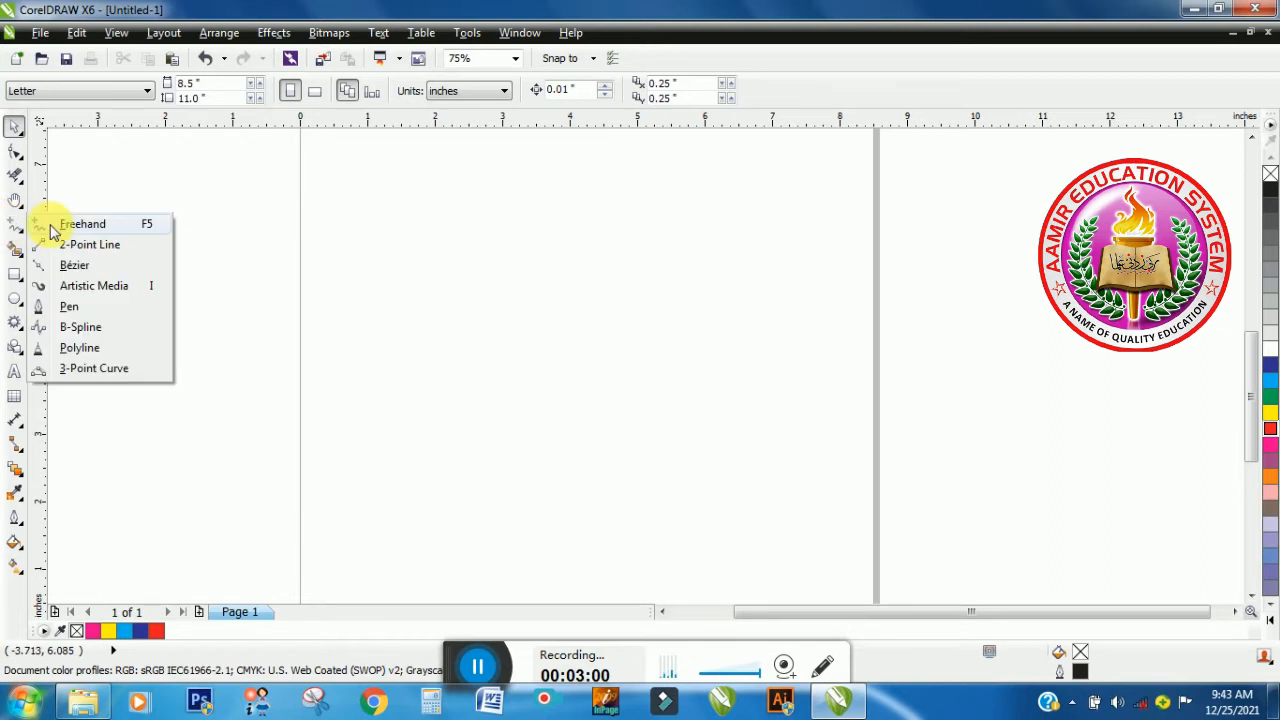
click(45, 221)
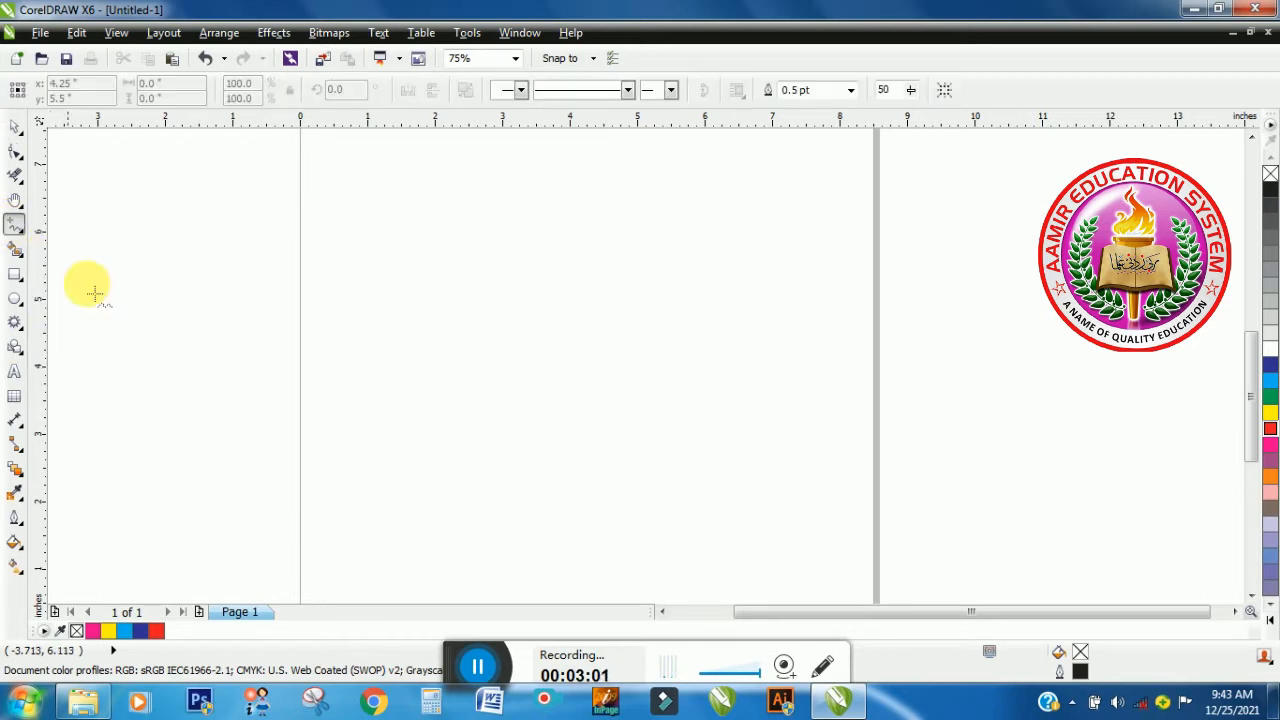
click(851, 91)
click(832, 206)
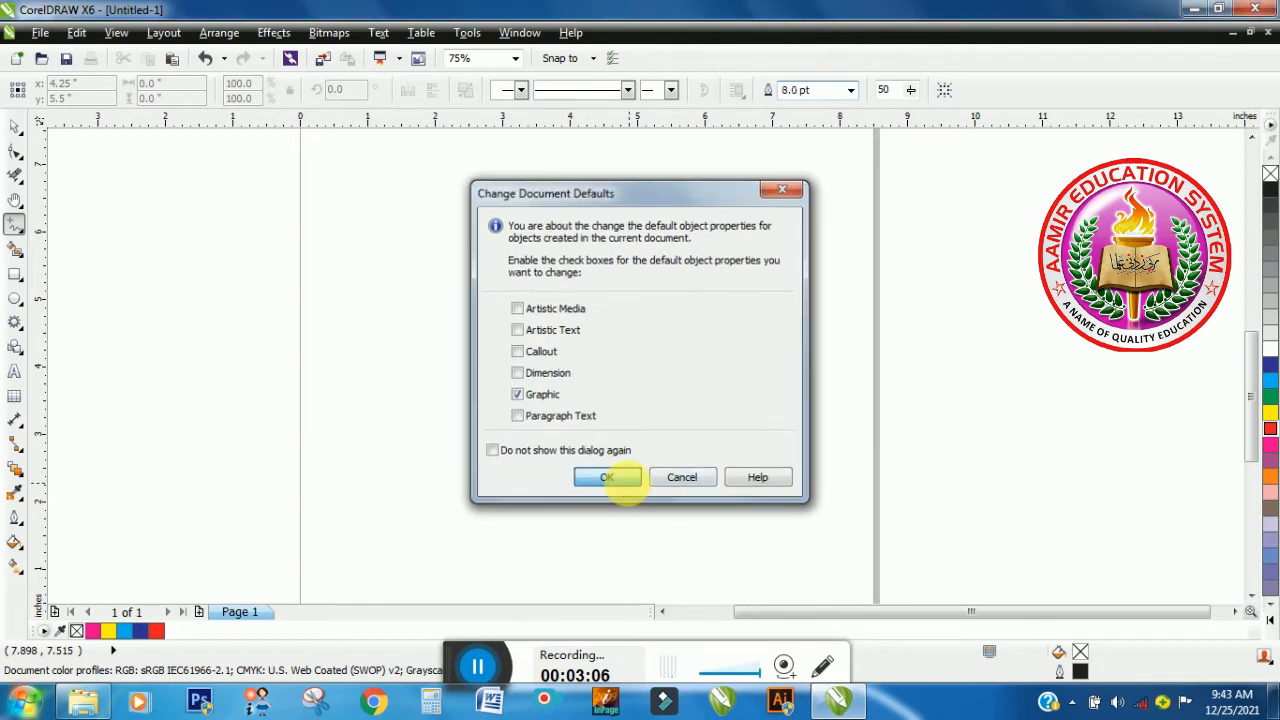
click(632, 484)
drag(356, 333, 406, 333)
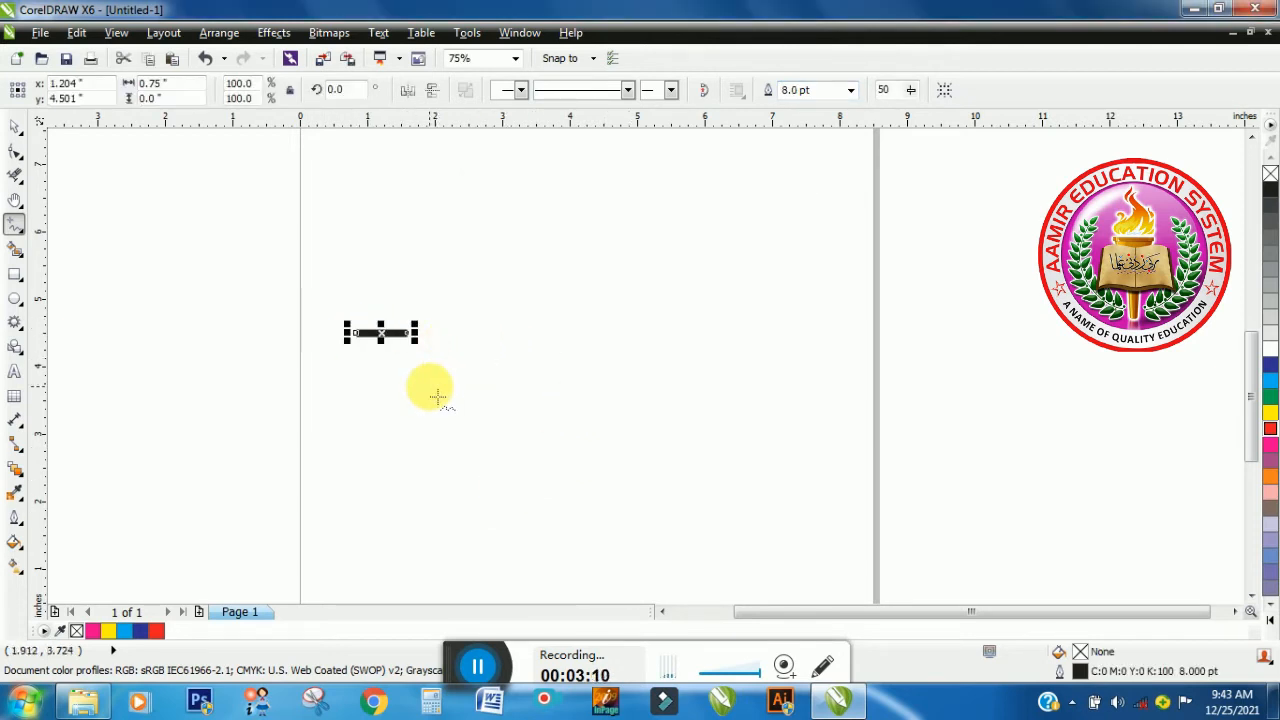
key(ctrl+z)
click(362, 321)
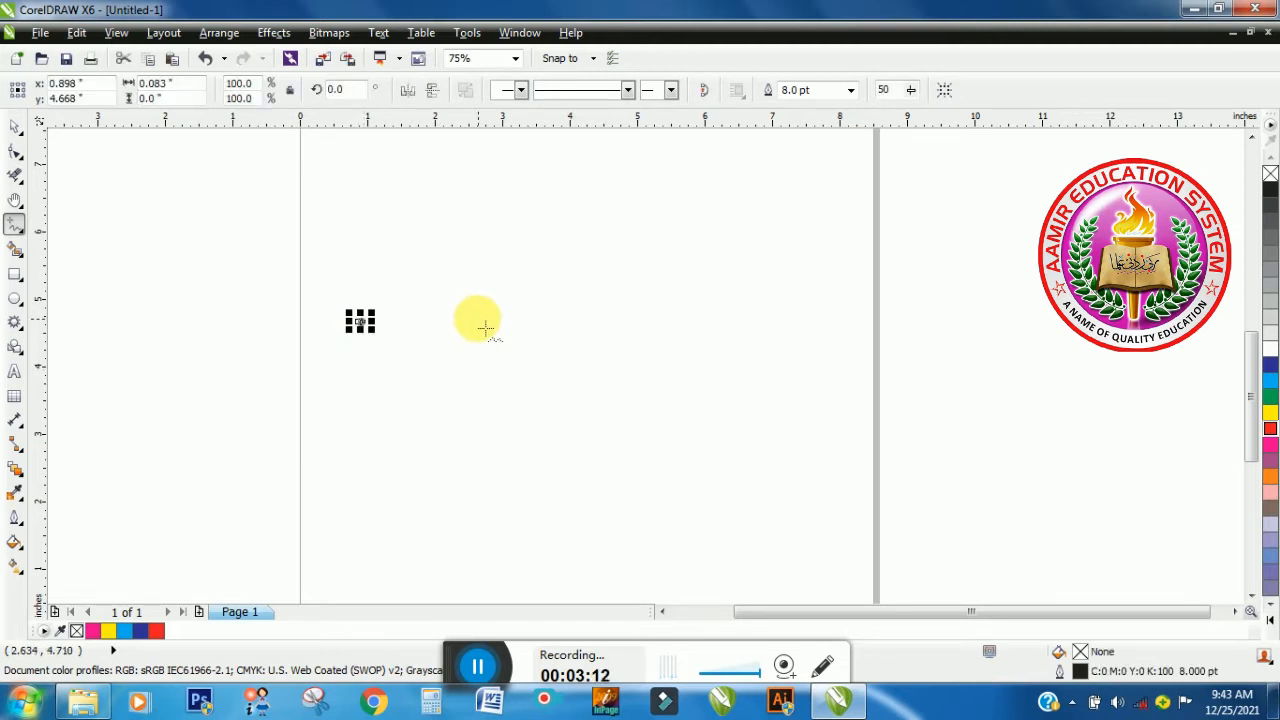
key(ctrl+z)
Draw a slightly wavy, nearly horizontal freehand curve about 3.9 inches long across the middle of the page
drag(390, 352, 655, 345)
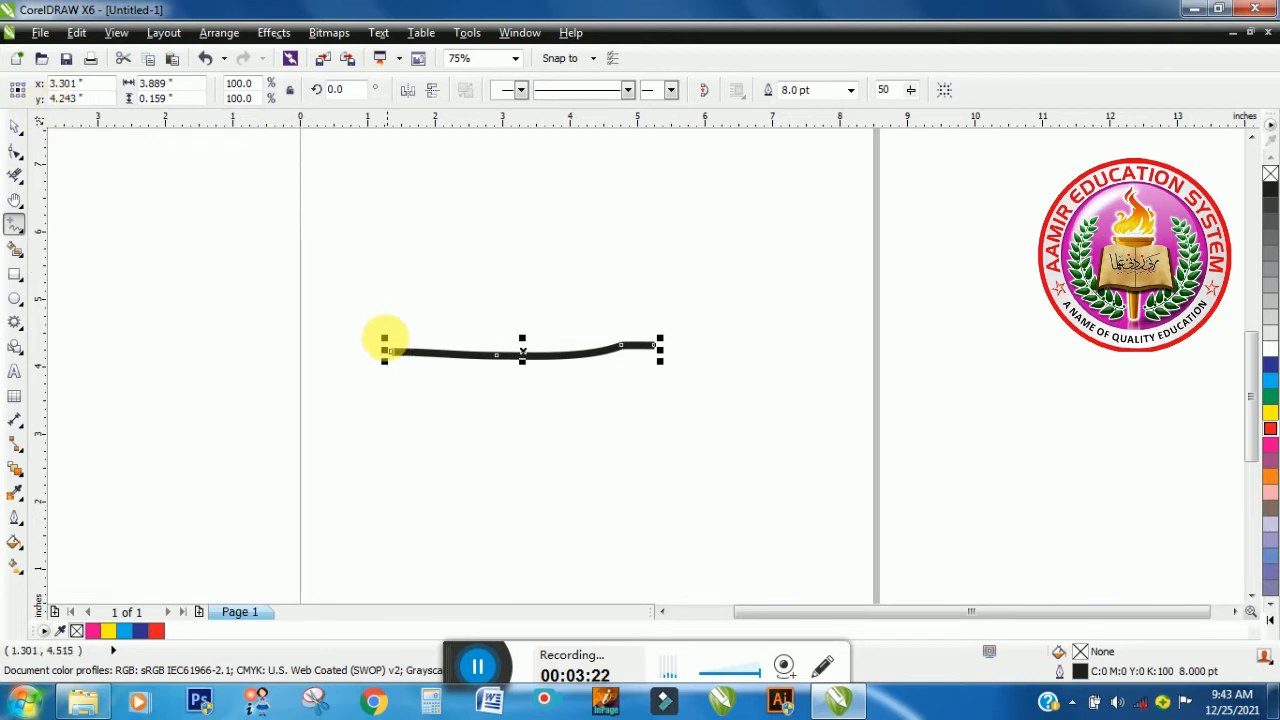
scroll(385, 343, down, 2)
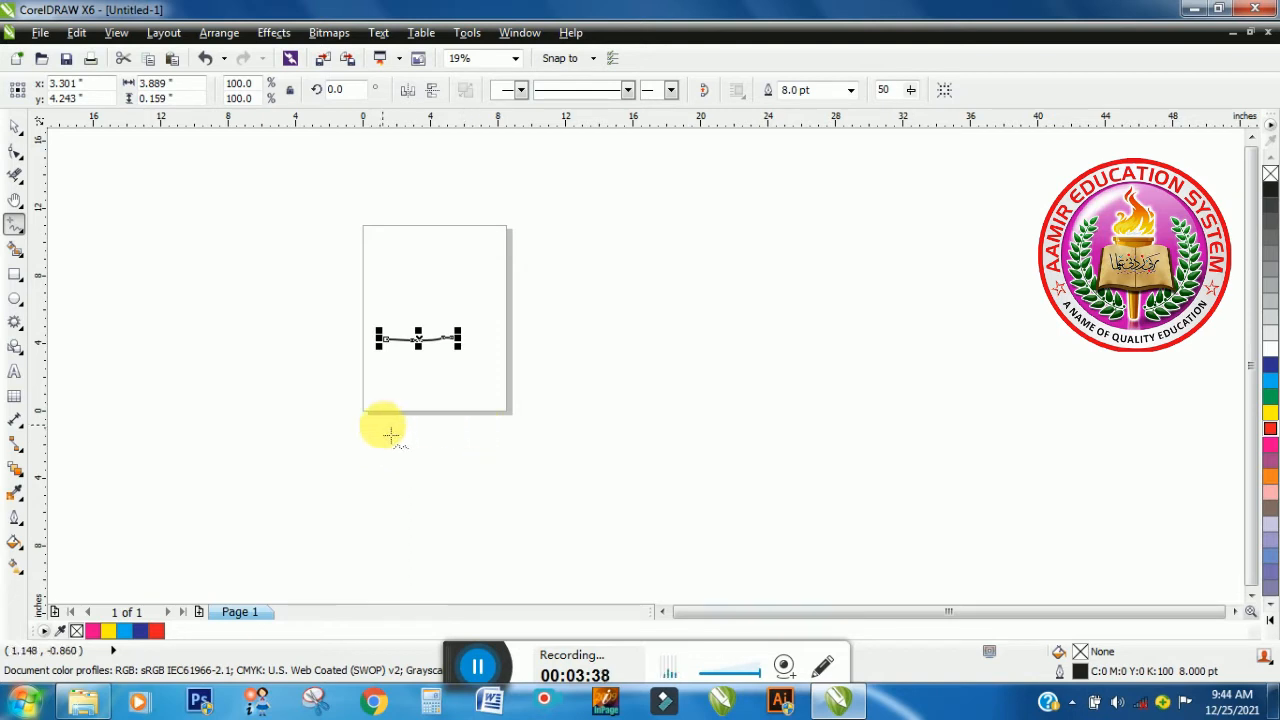
scroll(390, 432, up, 2)
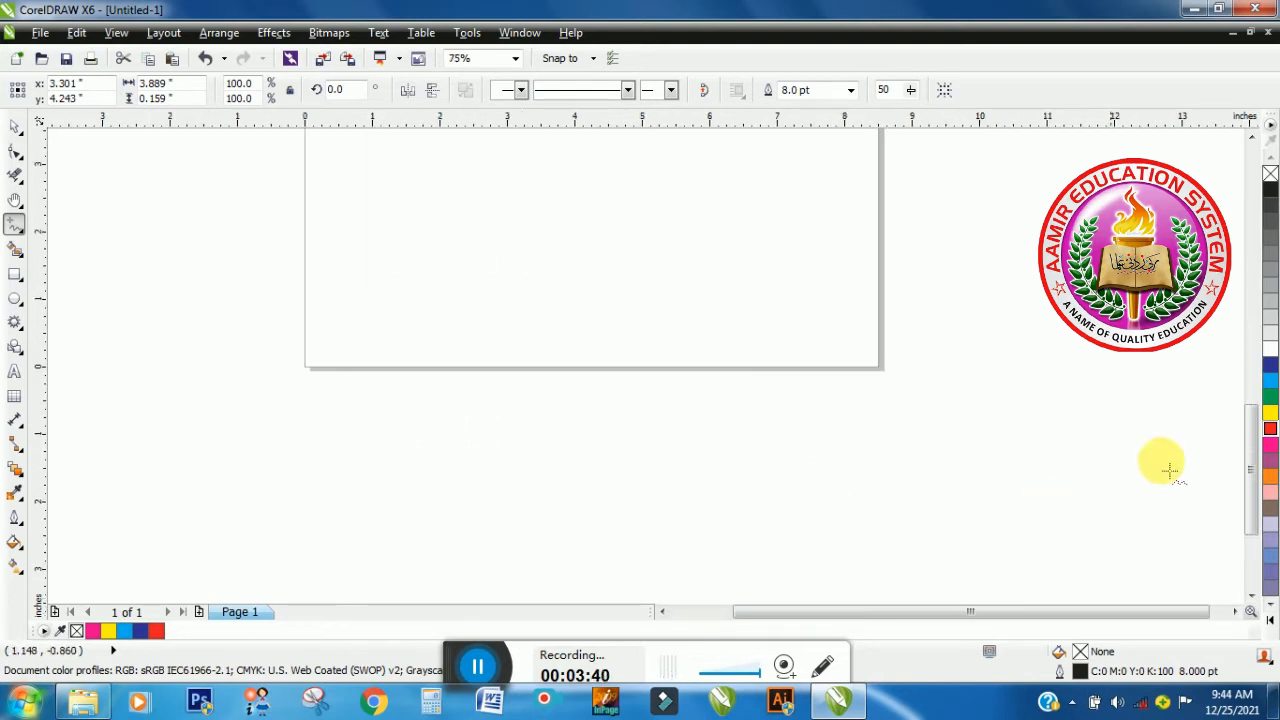
drag(1249, 437, 1249, 351)
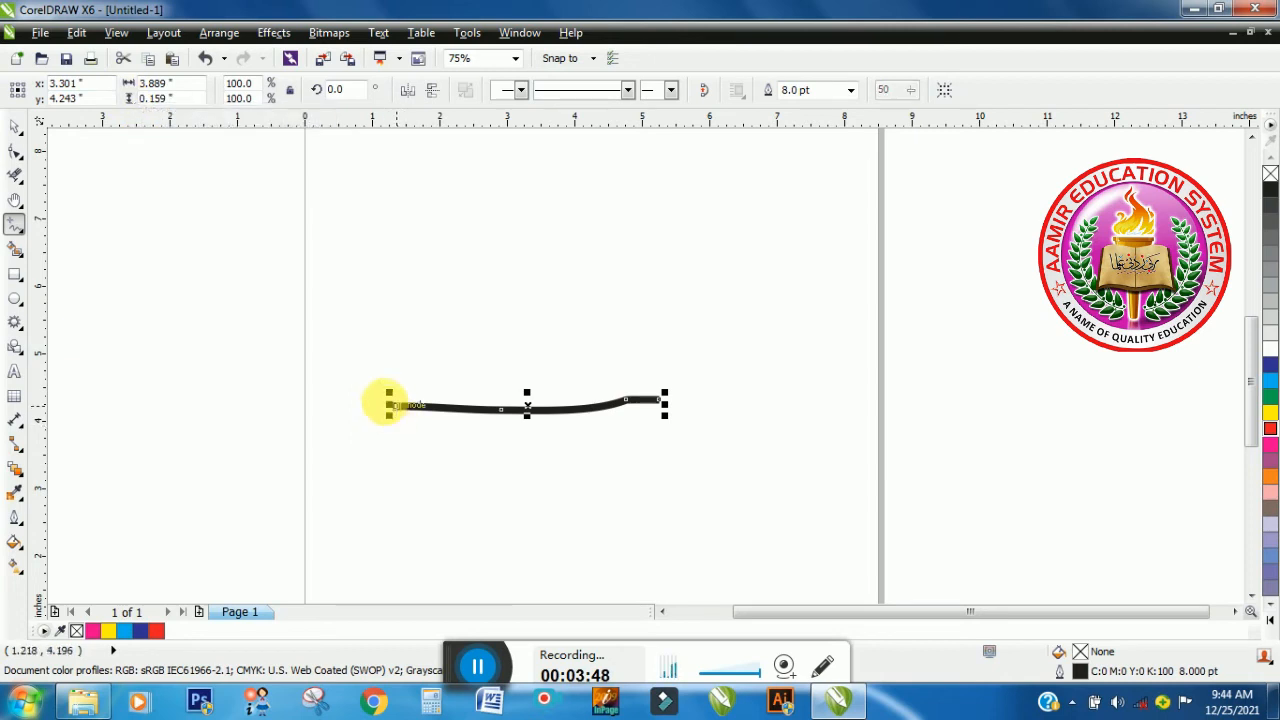
Rotate the freehand curve by 90 degrees so it stands vertically
click(390, 404)
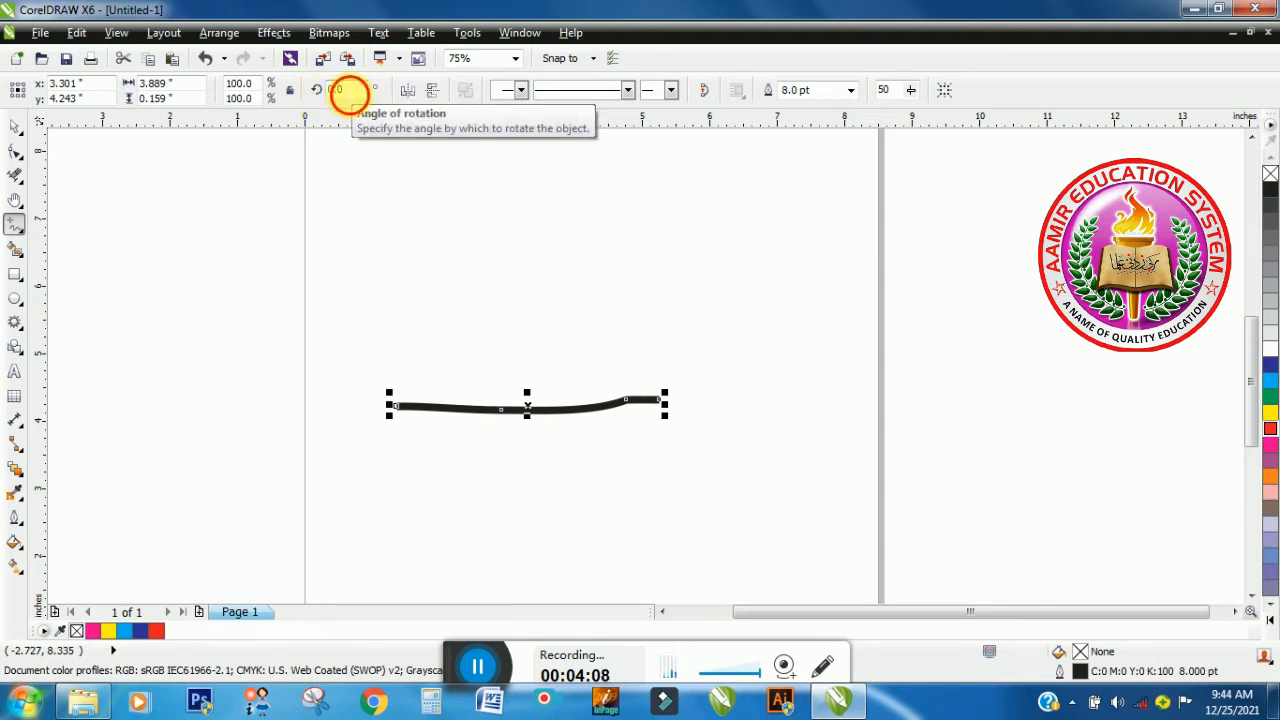
click(345, 90)
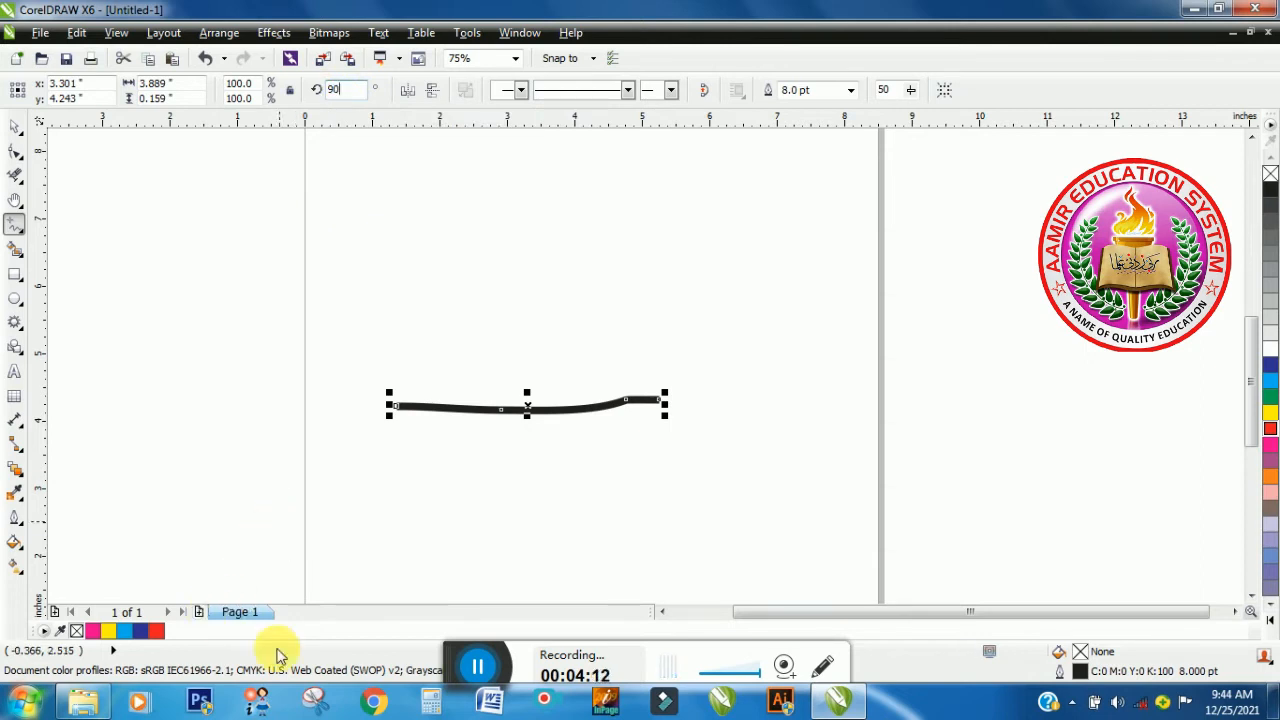
text(90)
key(Return)
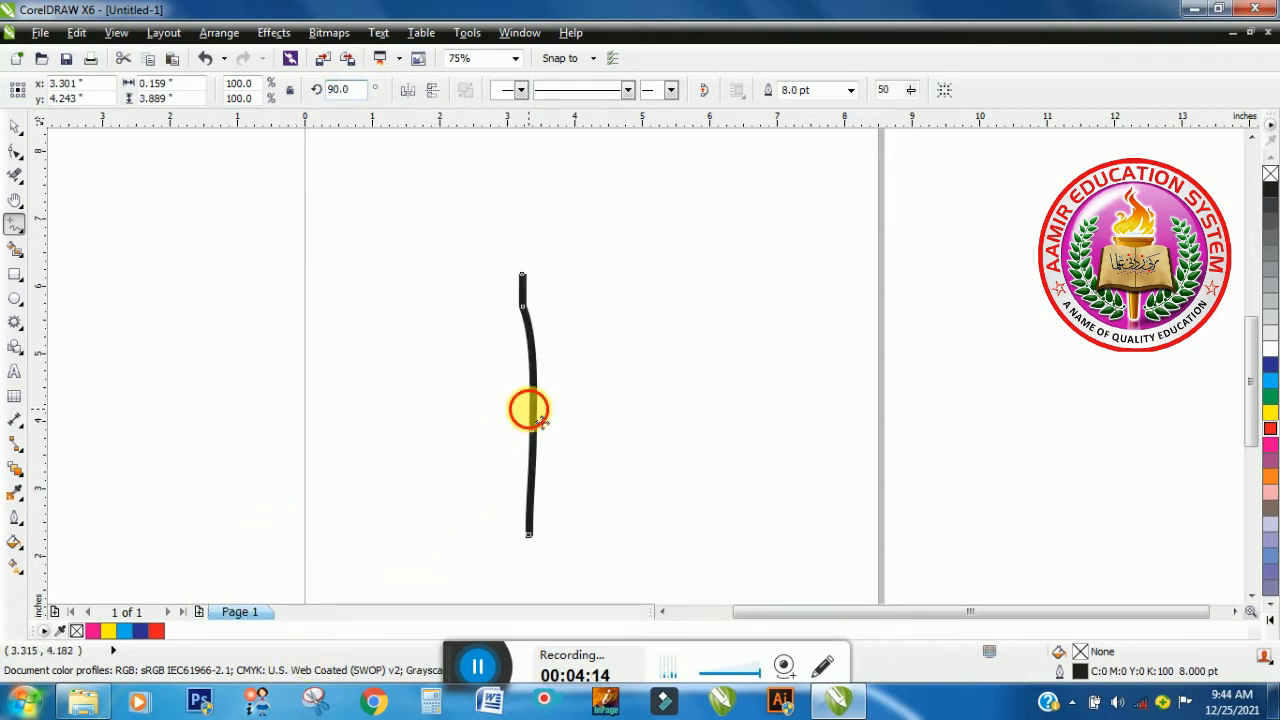
Try heights of 4 and 6 inches on the rotated curve, and undo both together with the rotation
click(528, 408)
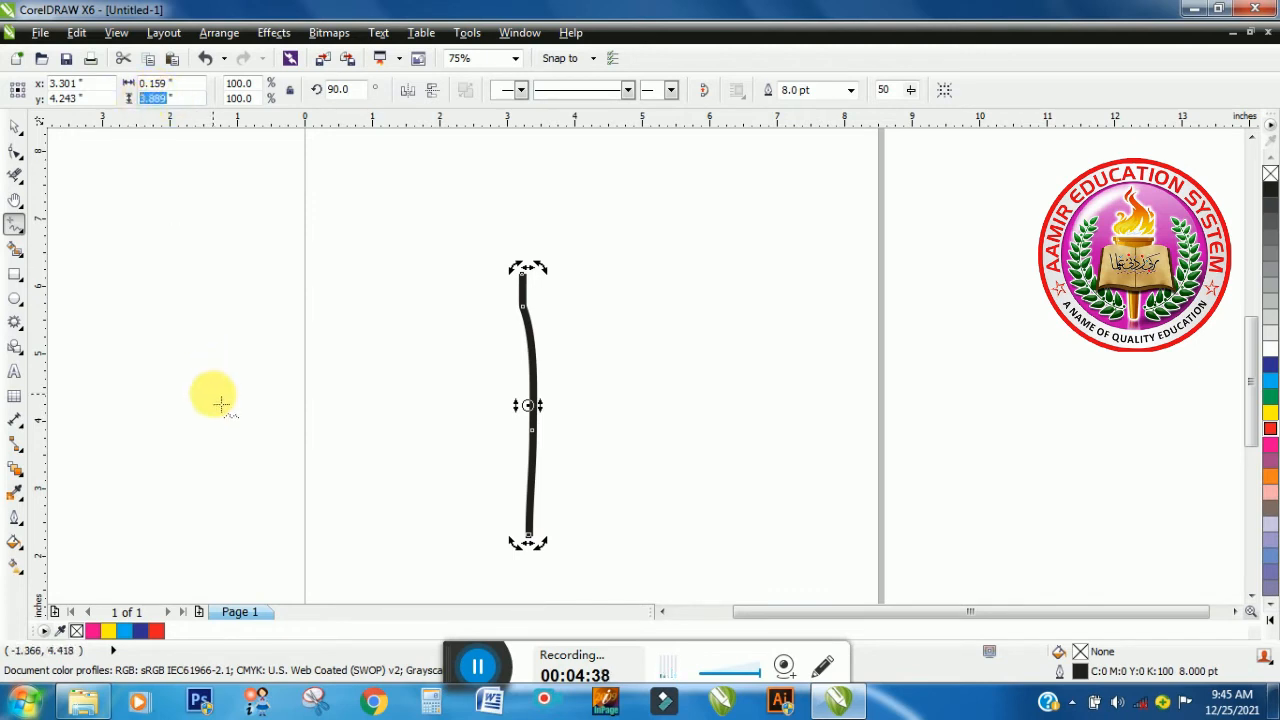
text(4)
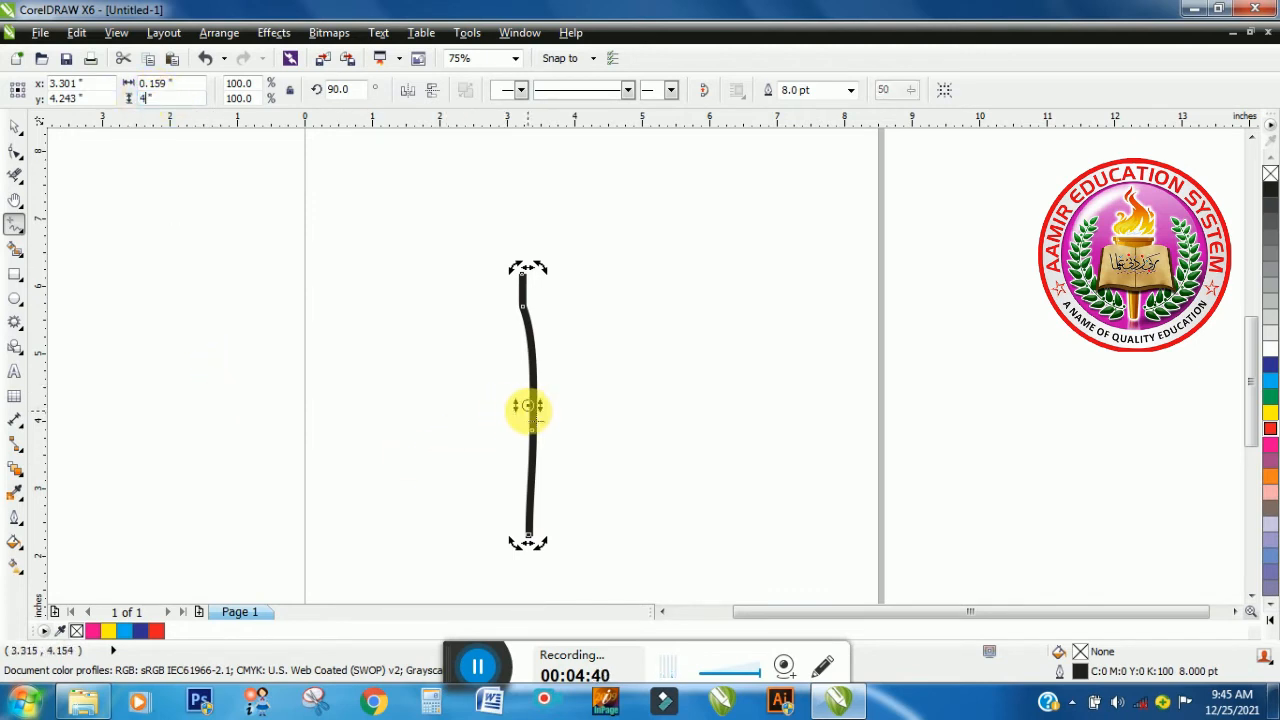
key(Return)
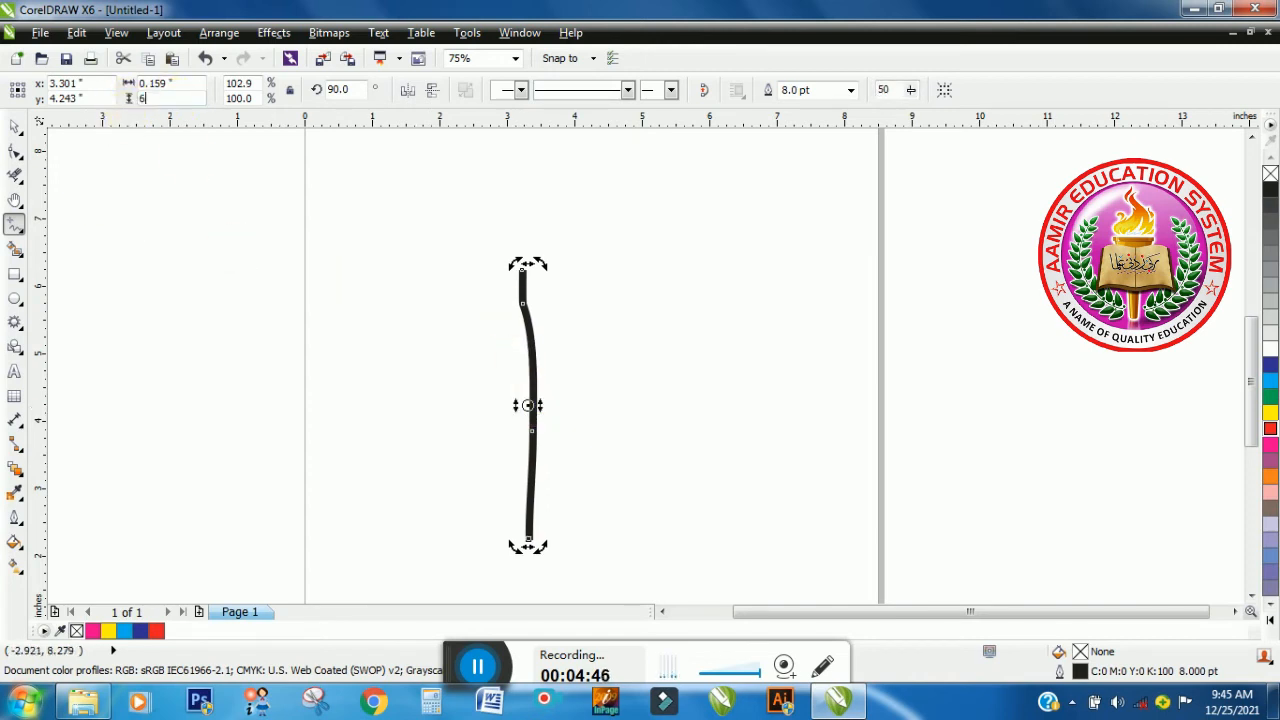
click(524, 386)
text(6)
key(Return)
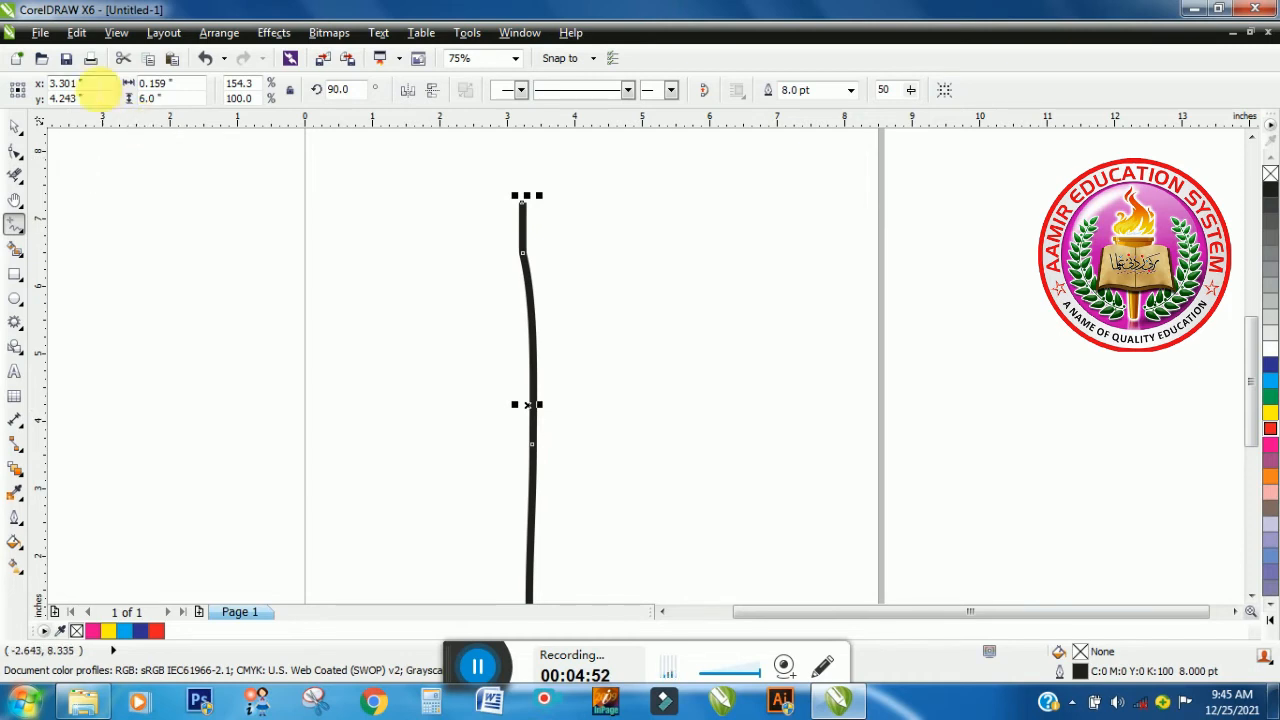
key(ctrl+z)
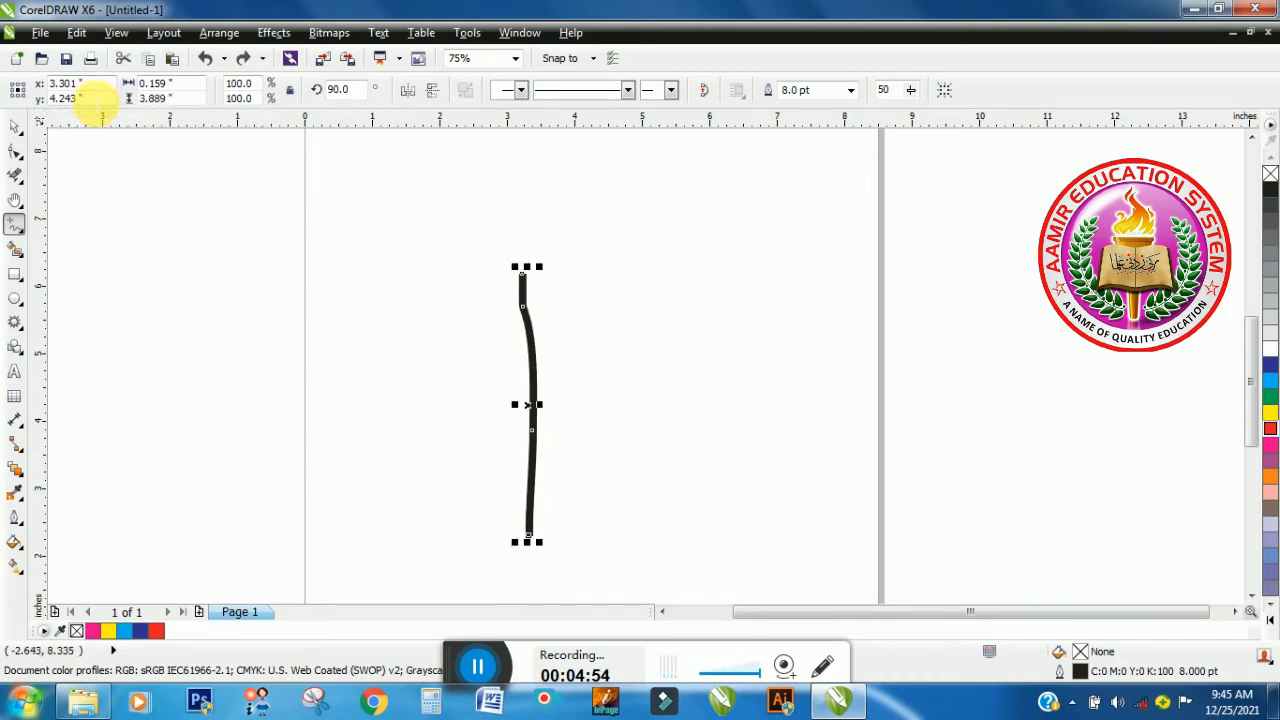
key(ctrl+z)
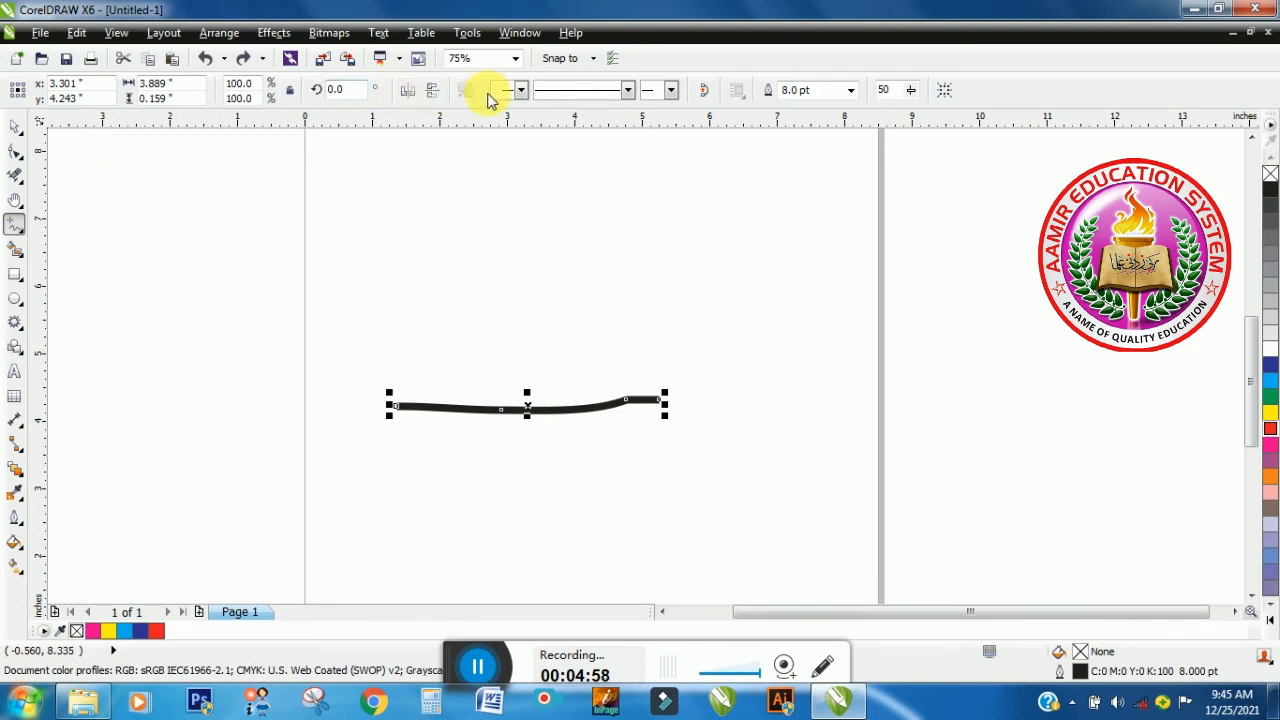
Add a double-chevron tail to the start of the curve and an open arrowhead to its end
click(519, 90)
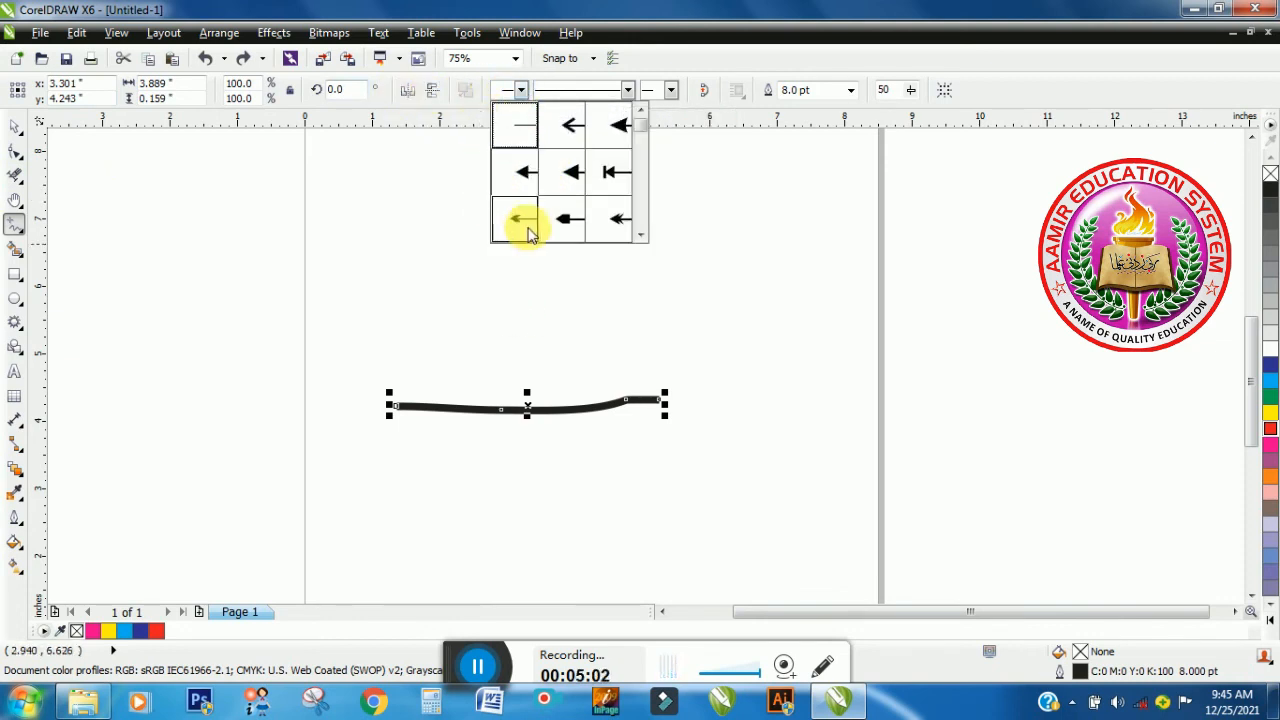
drag(634, 121, 637, 146)
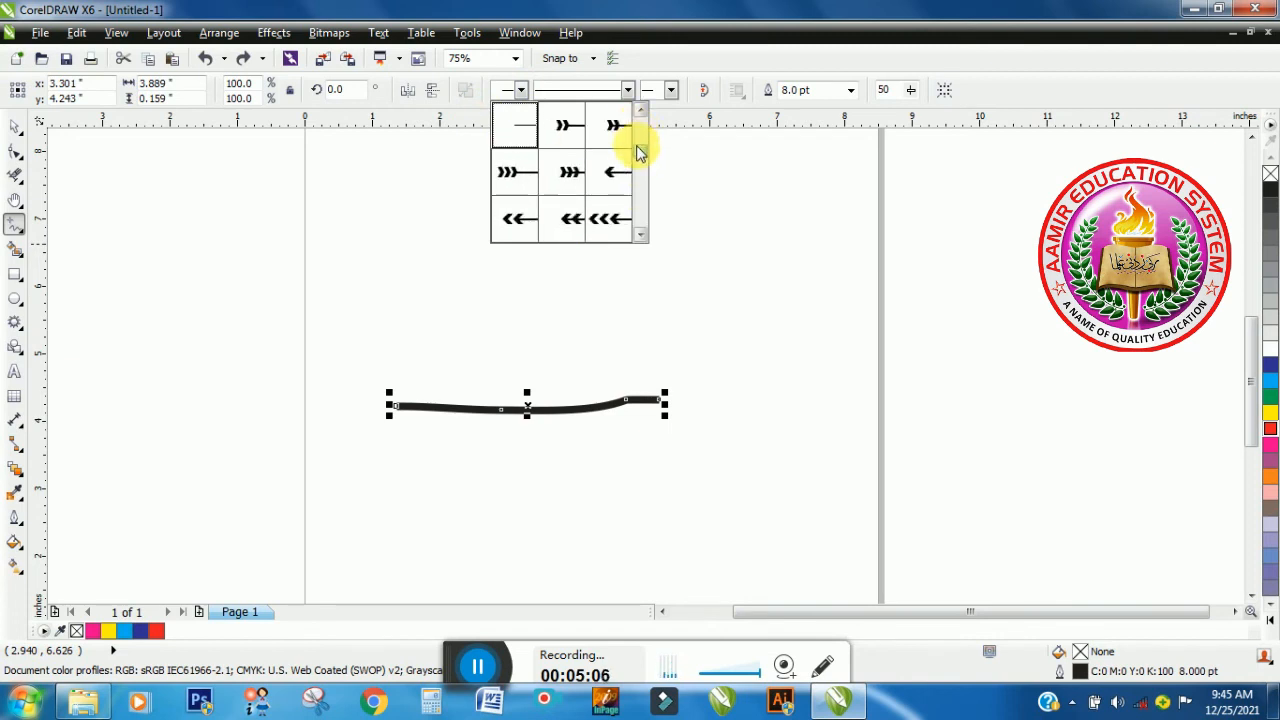
click(561, 128)
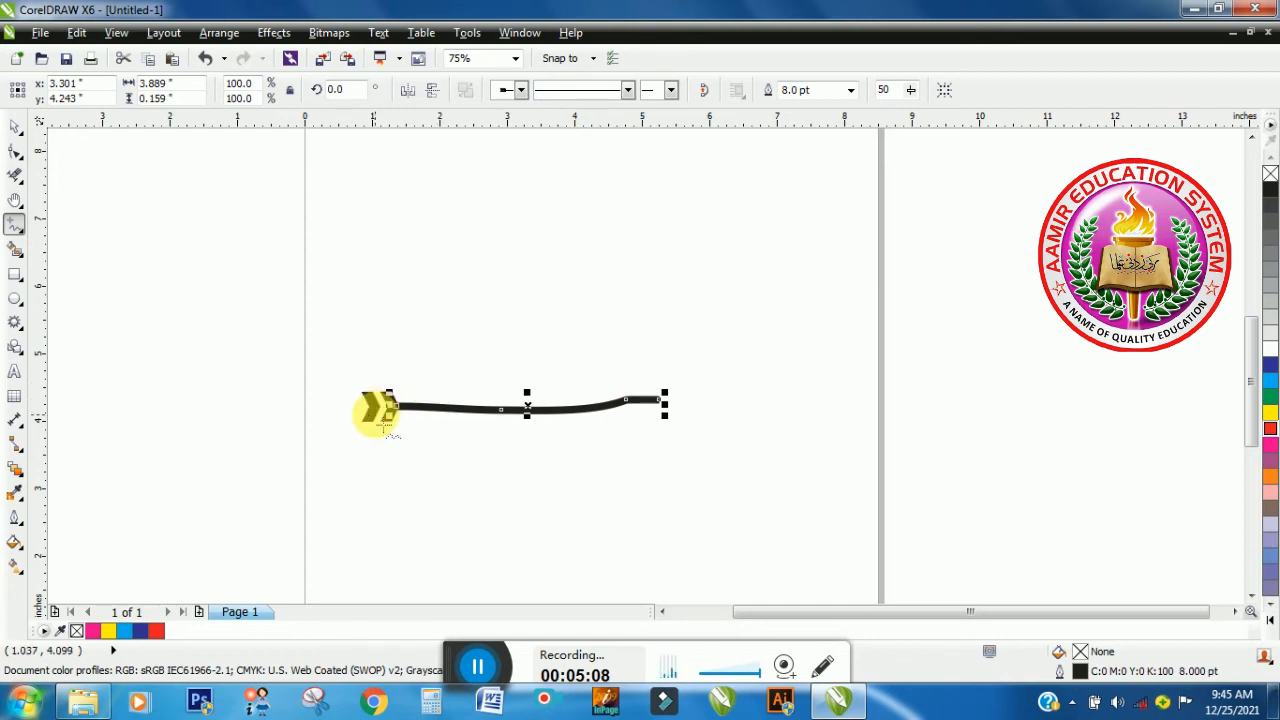
click(670, 91)
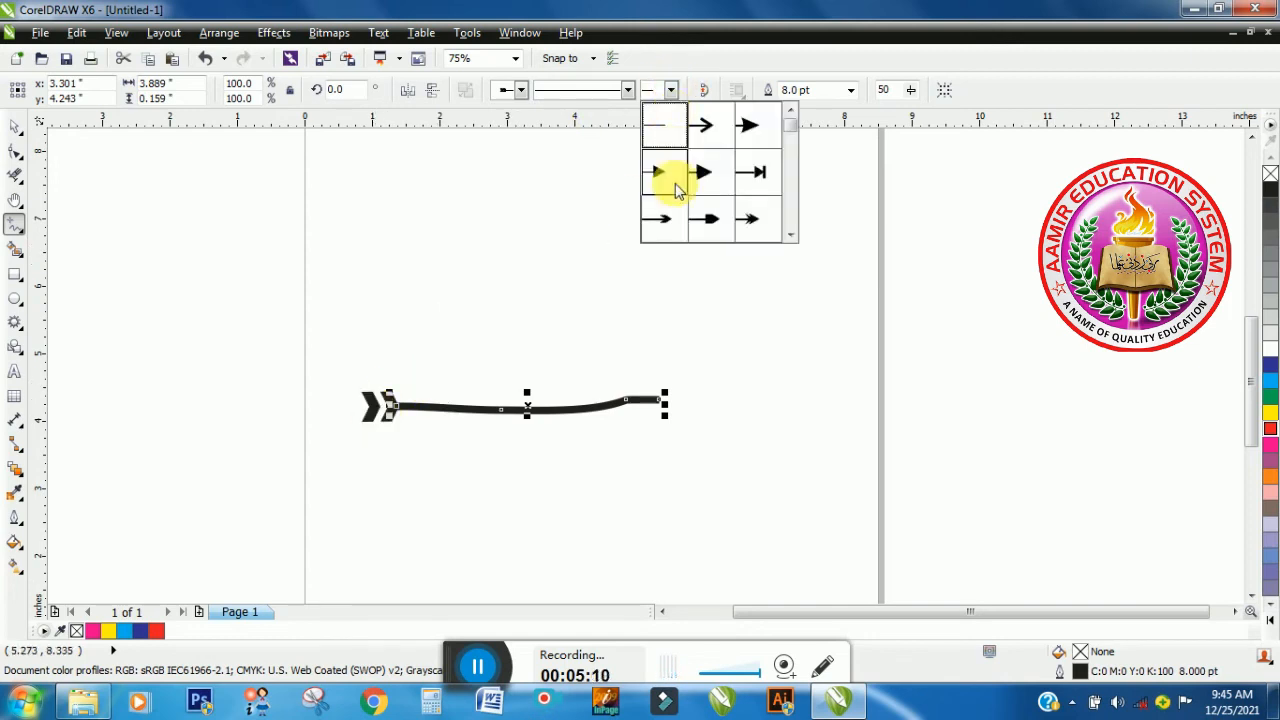
click(706, 143)
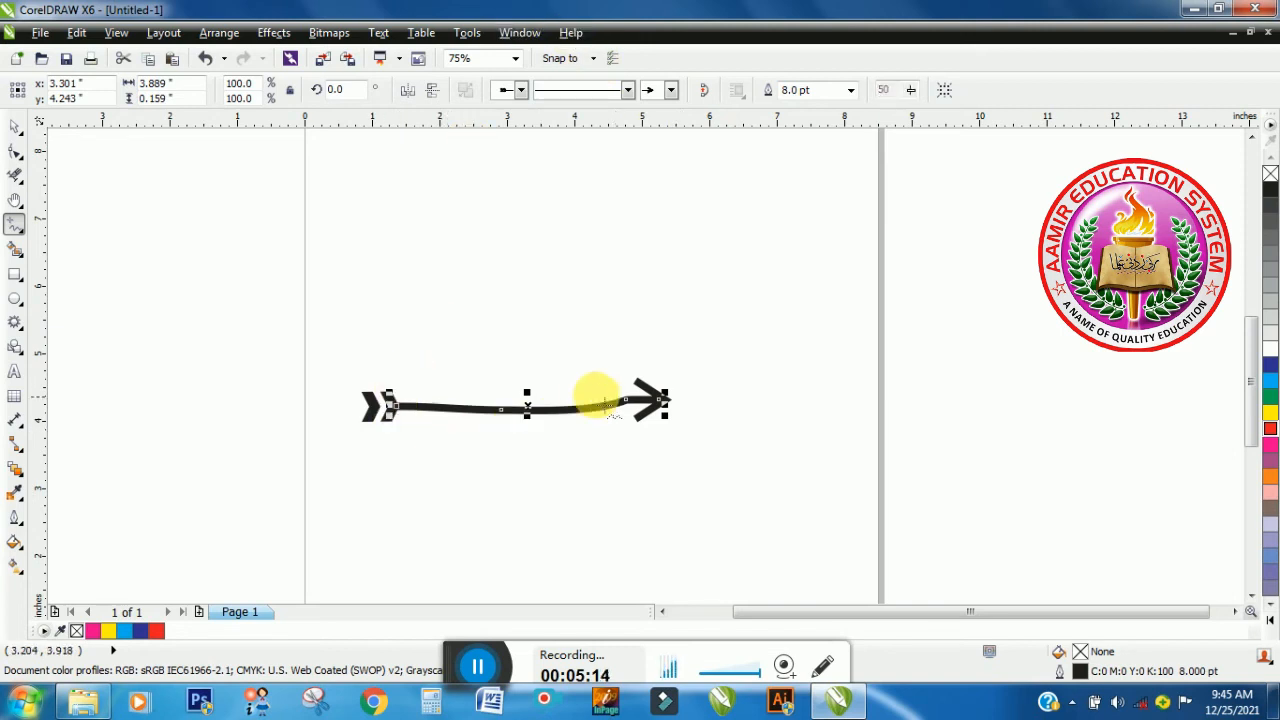
Try long-dash, dotted and widely spaced dash line styles on the arrow curve, finishing with the closely spaced short-dash style
click(628, 90)
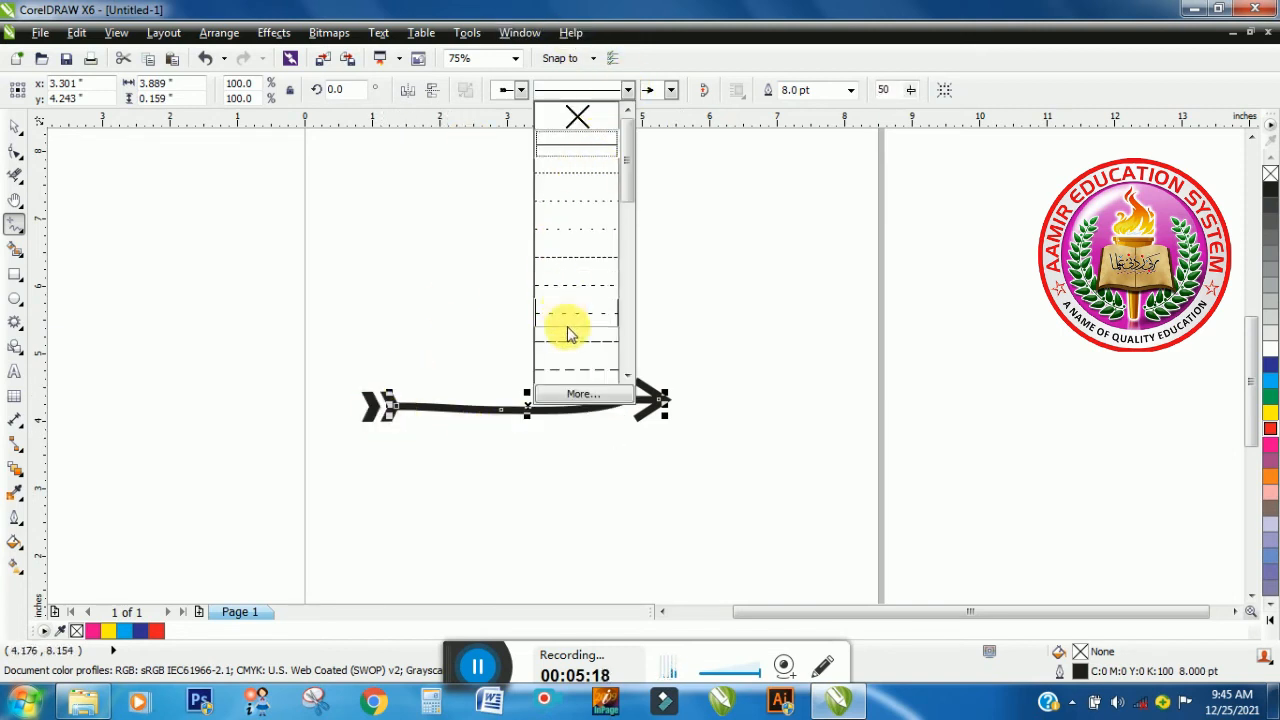
click(575, 370)
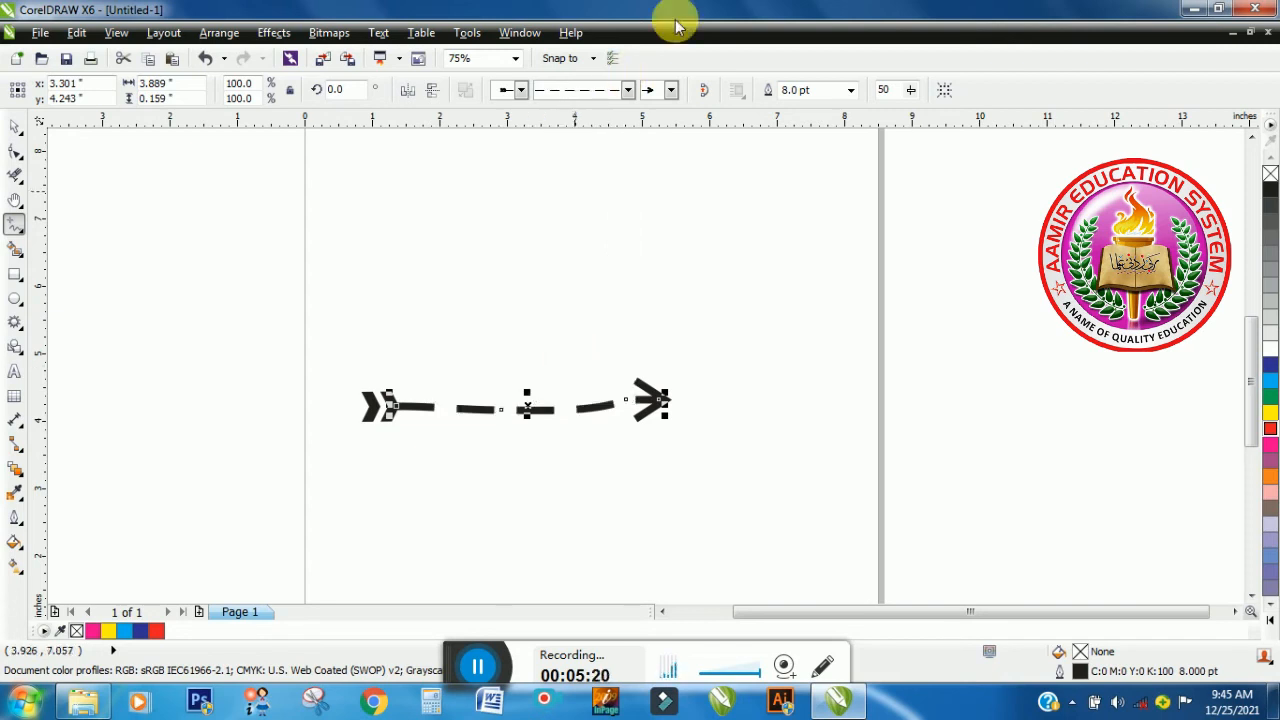
click(628, 92)
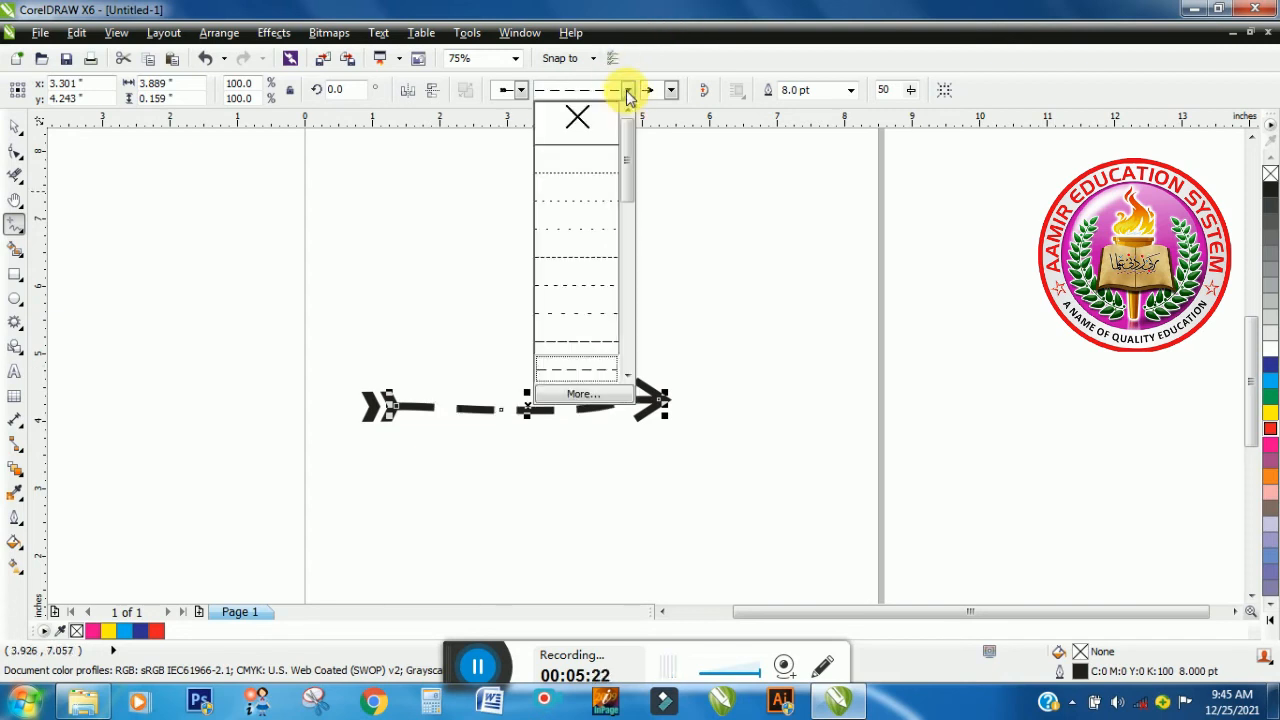
click(571, 261)
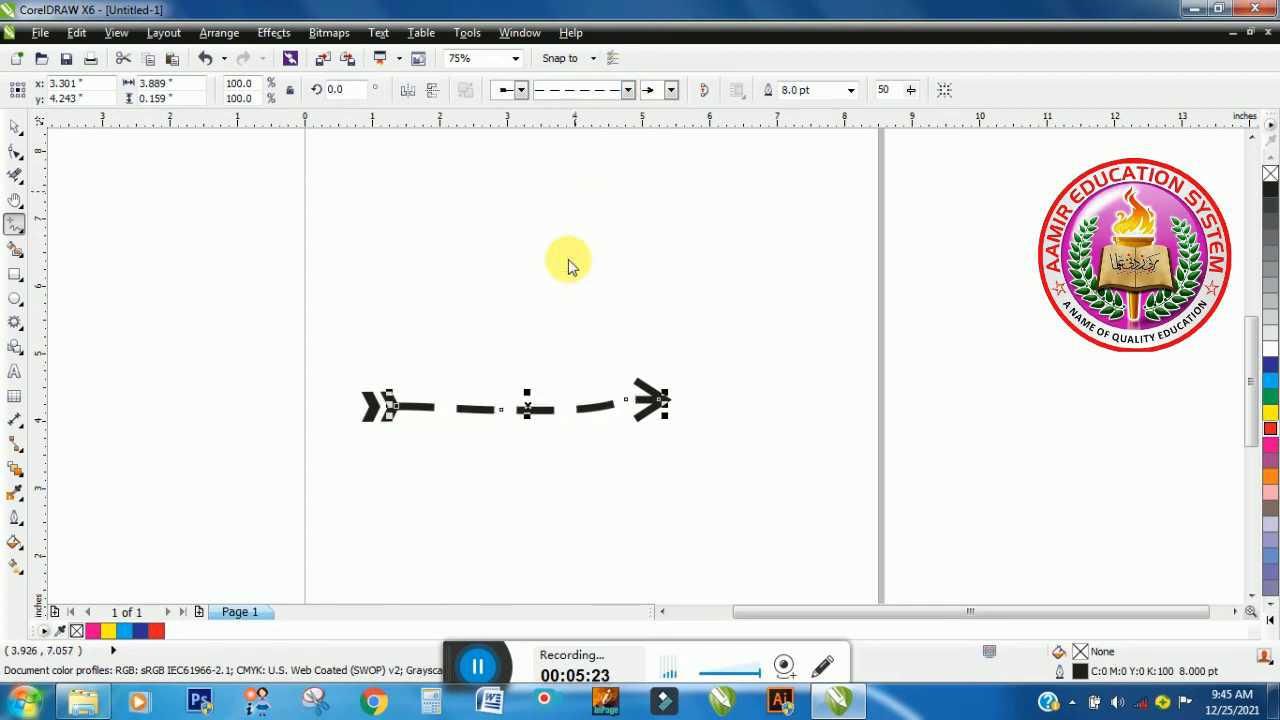
click(631, 90)
click(597, 174)
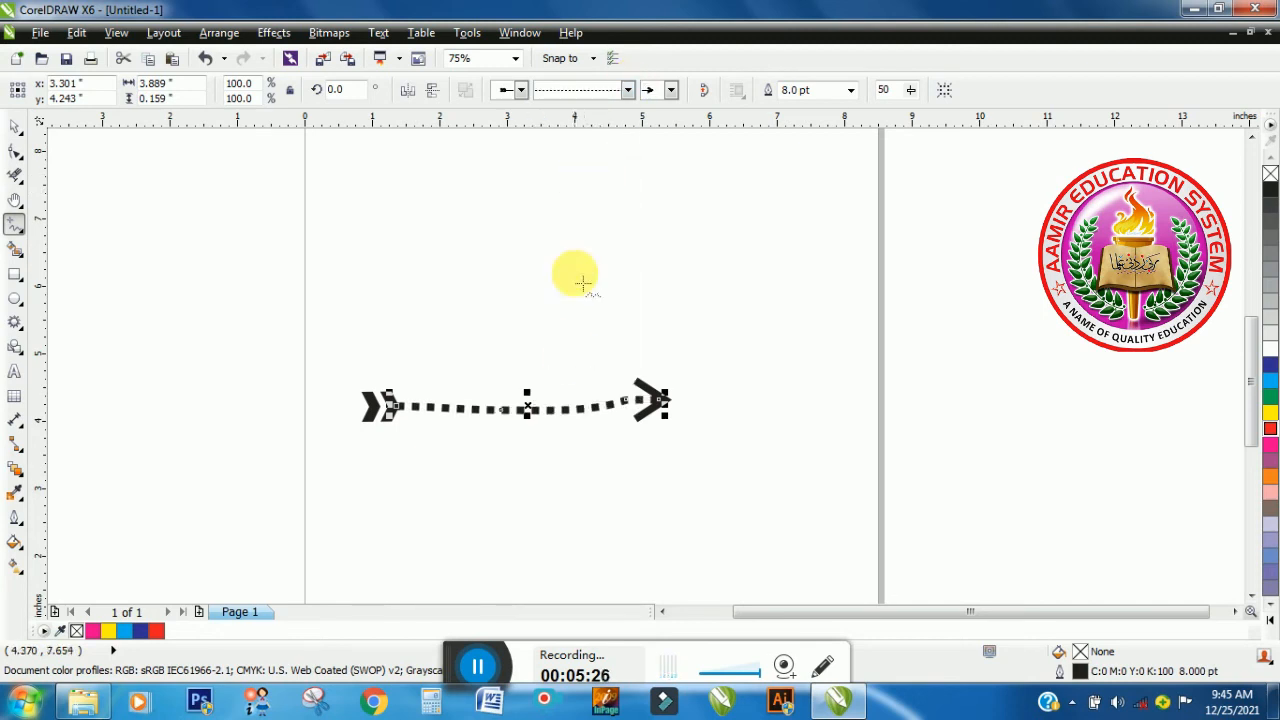
click(627, 90)
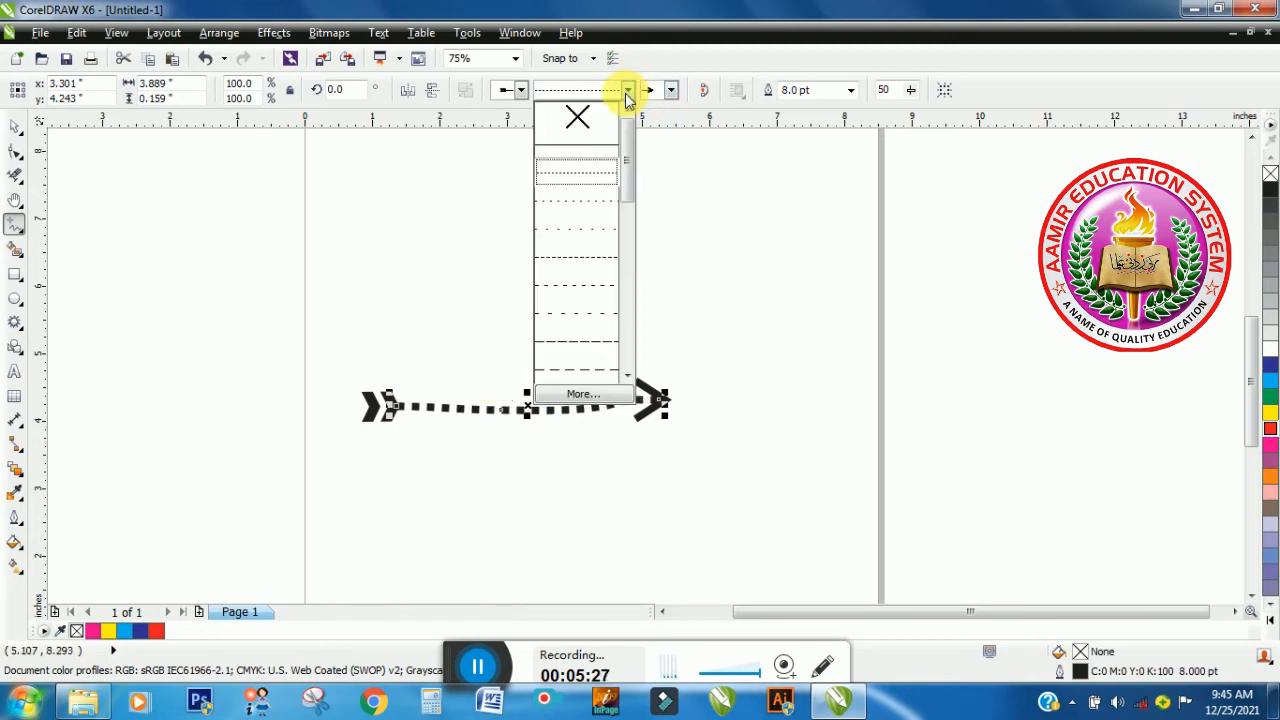
click(586, 264)
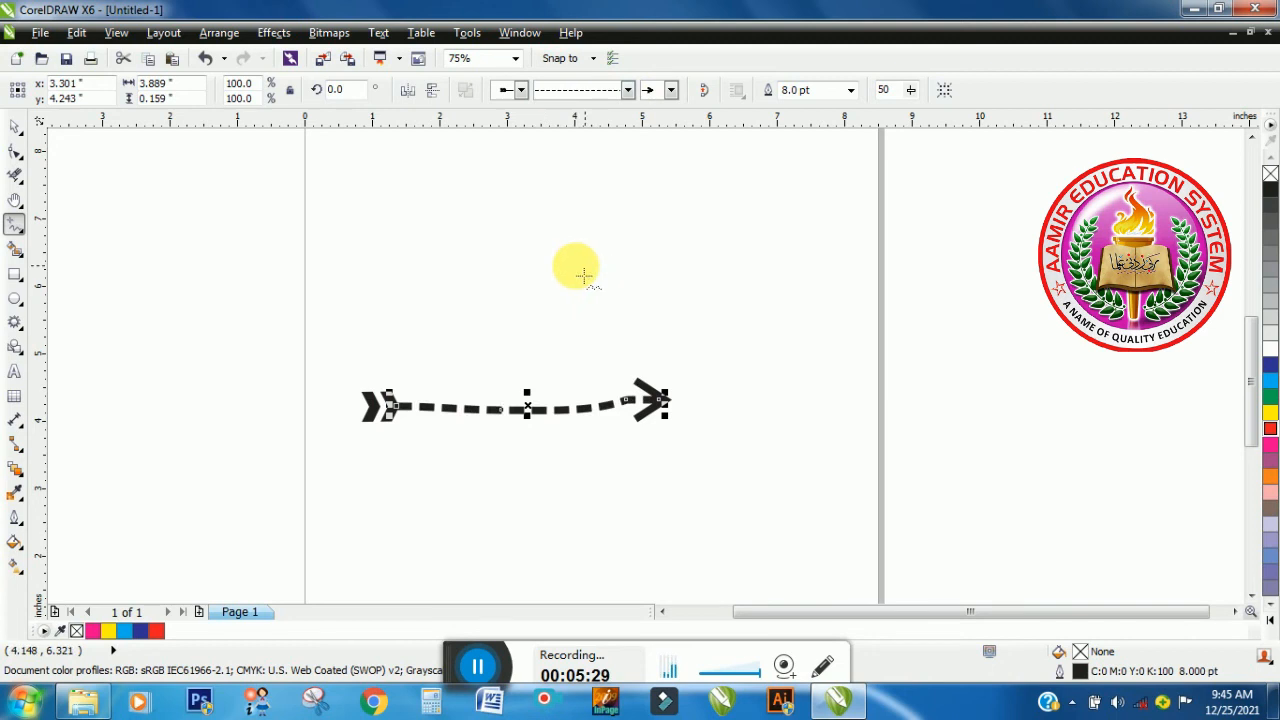
click(631, 91)
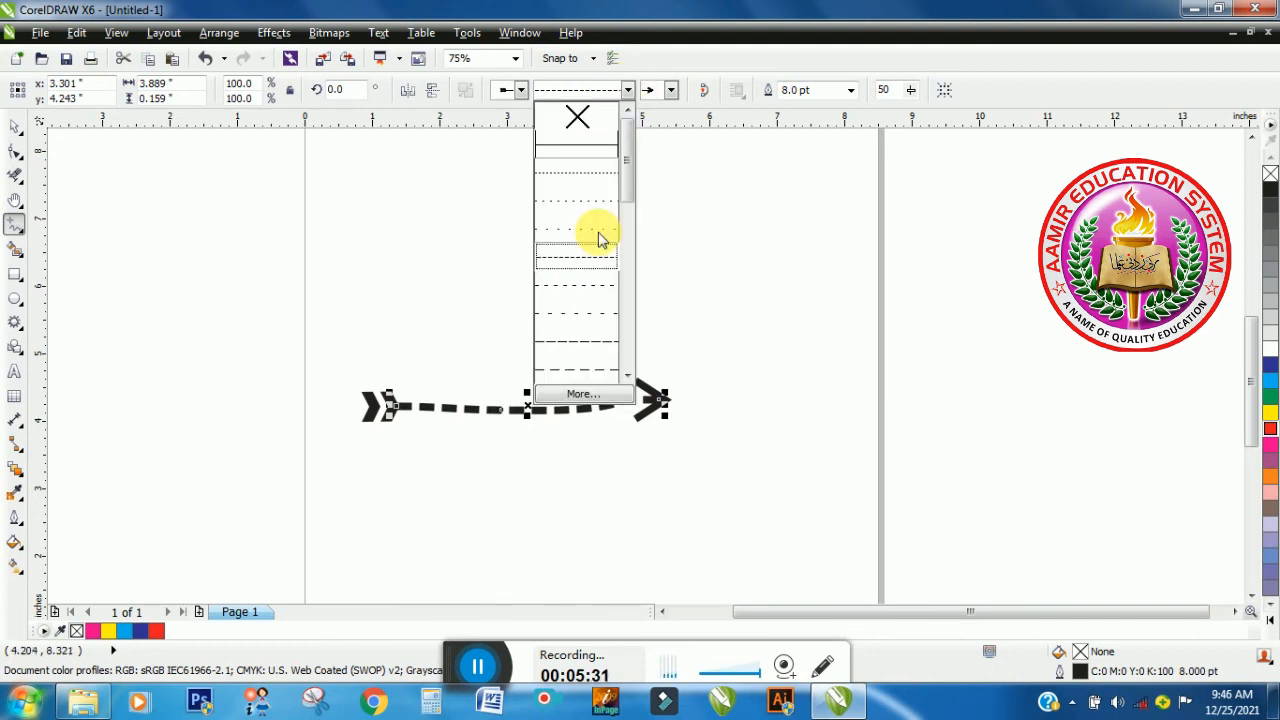
click(589, 307)
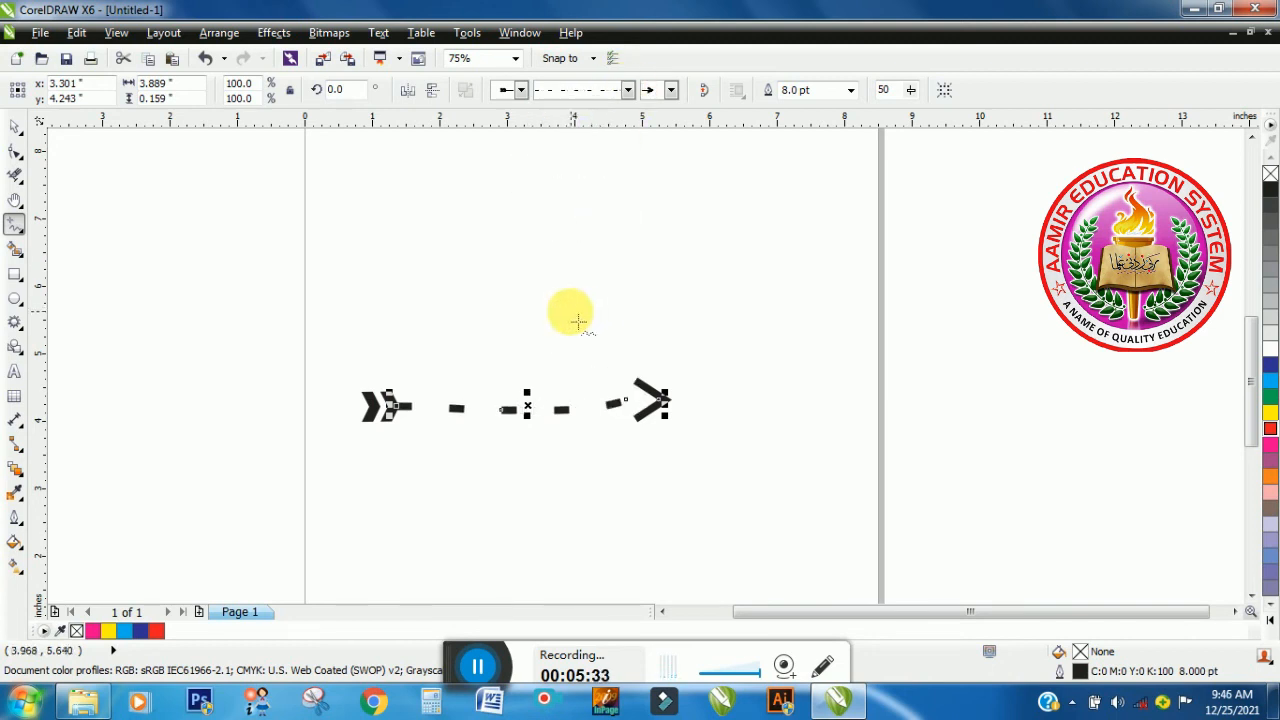
click(631, 90)
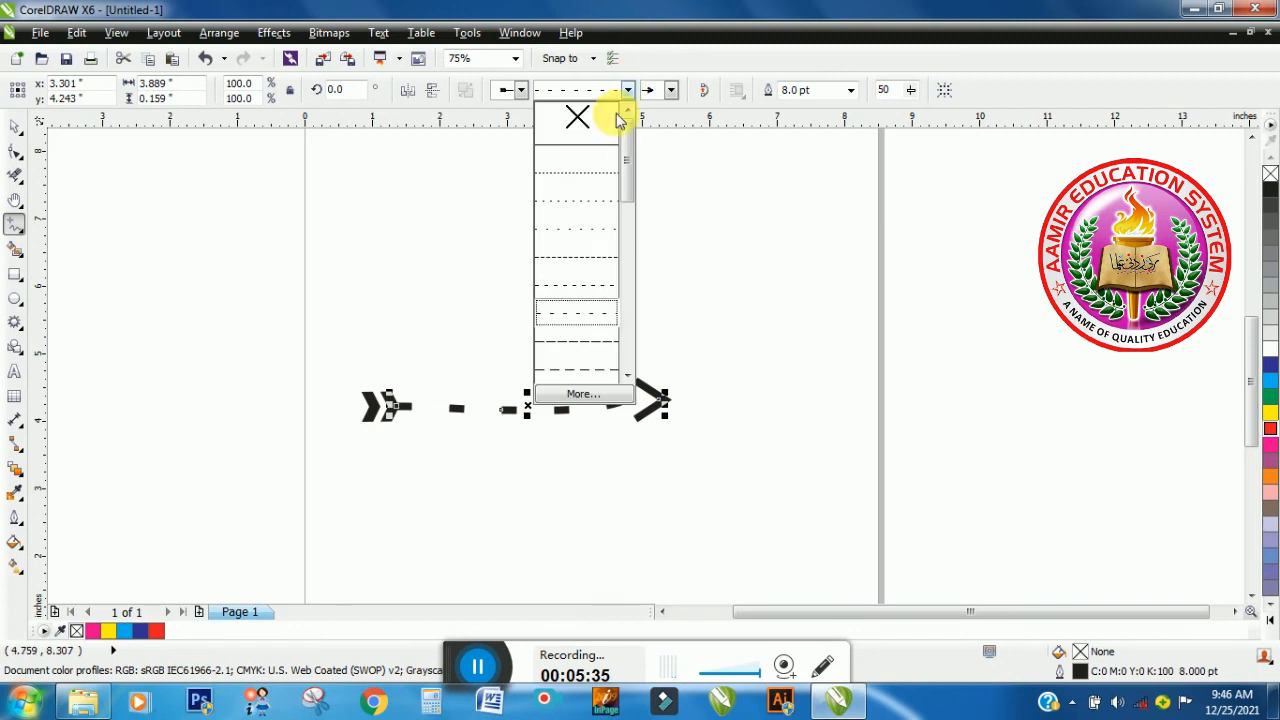
click(587, 258)
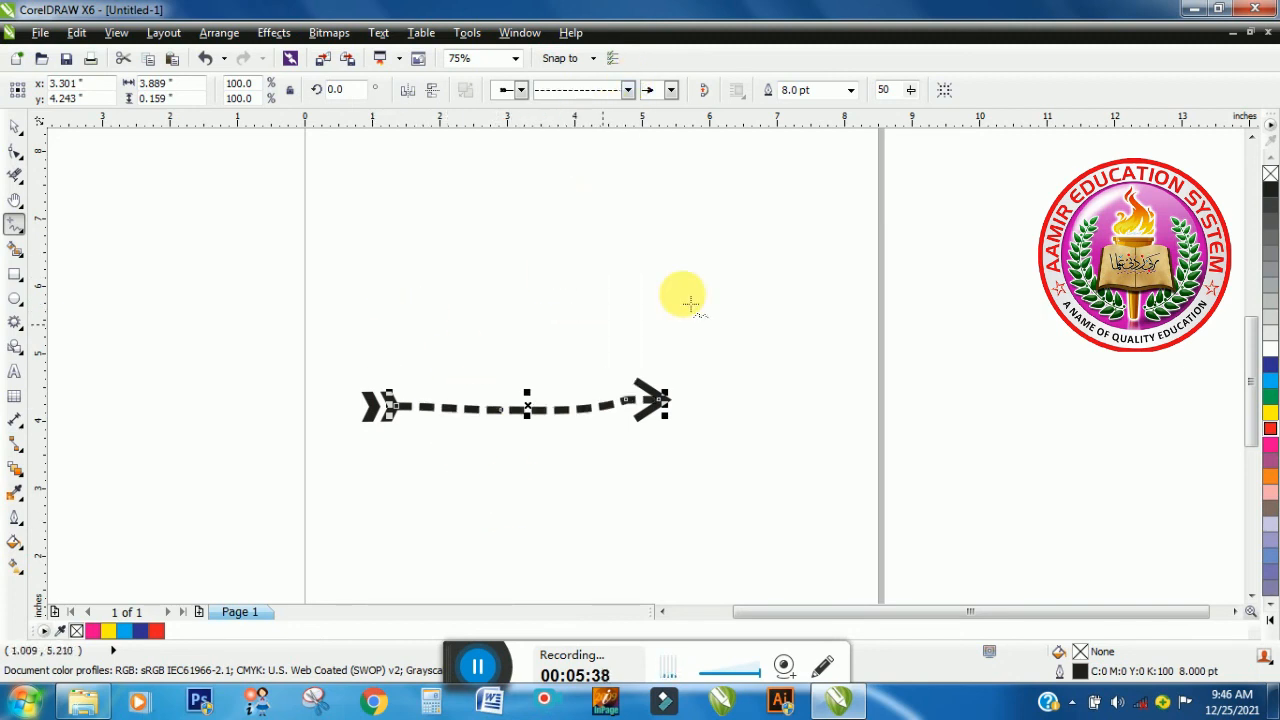